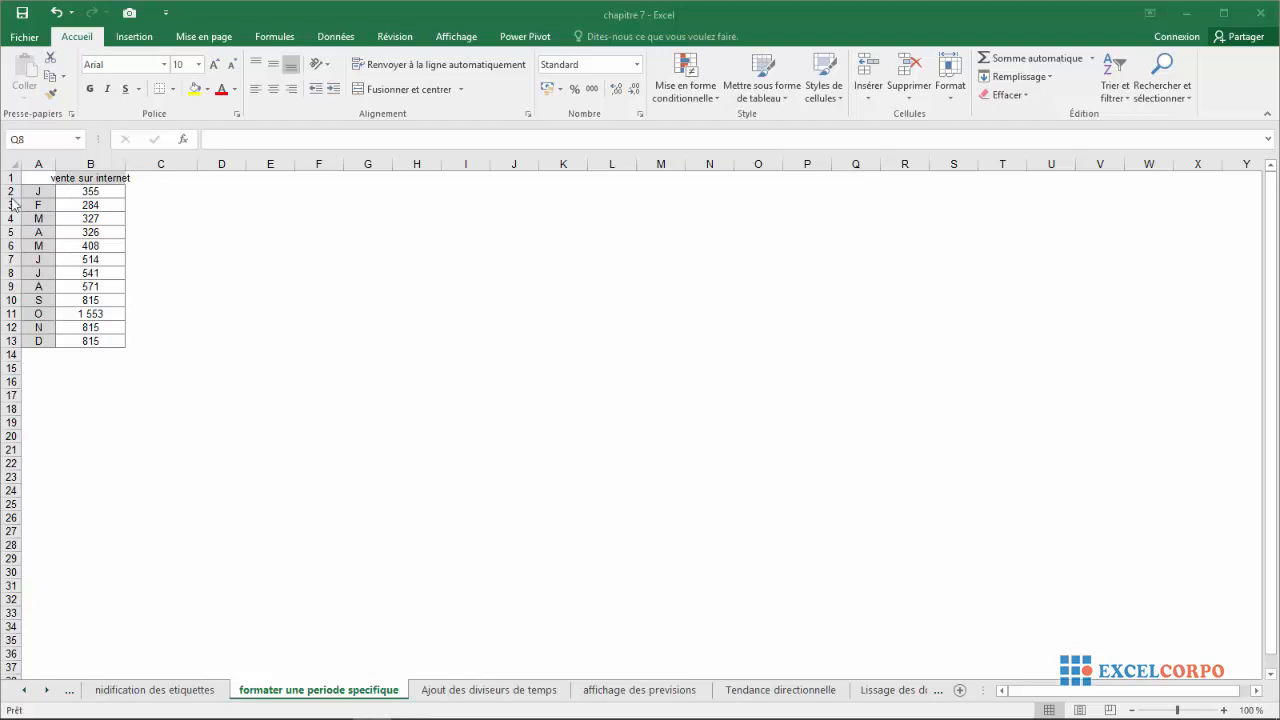
# Step: Insert a 2D clustered column chart from the data in A1:B13 and move it closer to the table
pyautogui.moveTo(30, 175); pyautogui.dragTo(108, 340)
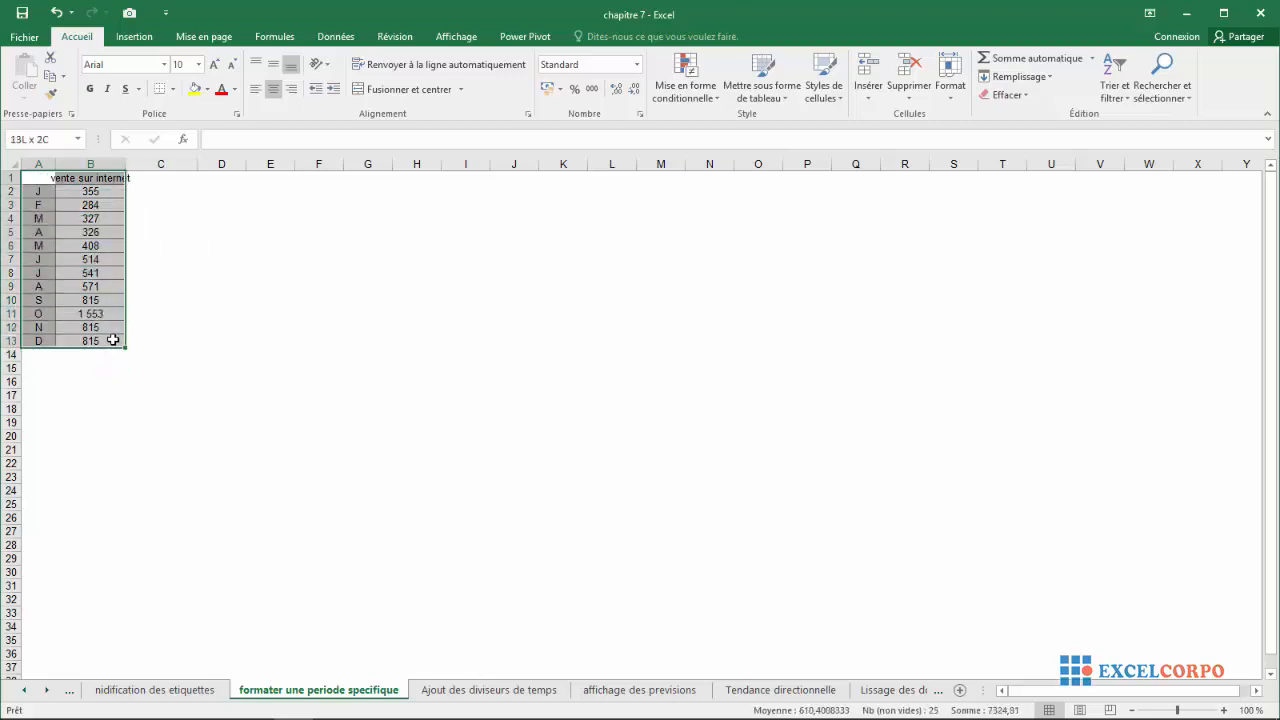
pyautogui.click(134, 36)
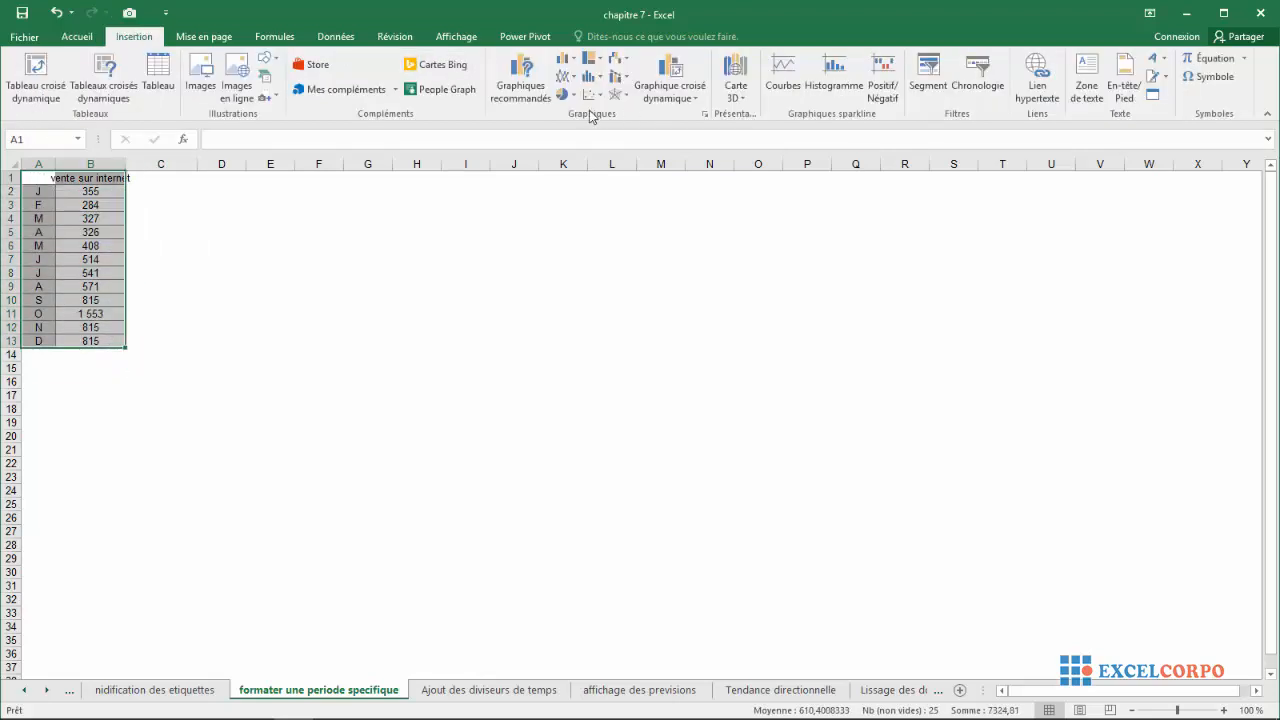
pyautogui.click(566, 60)
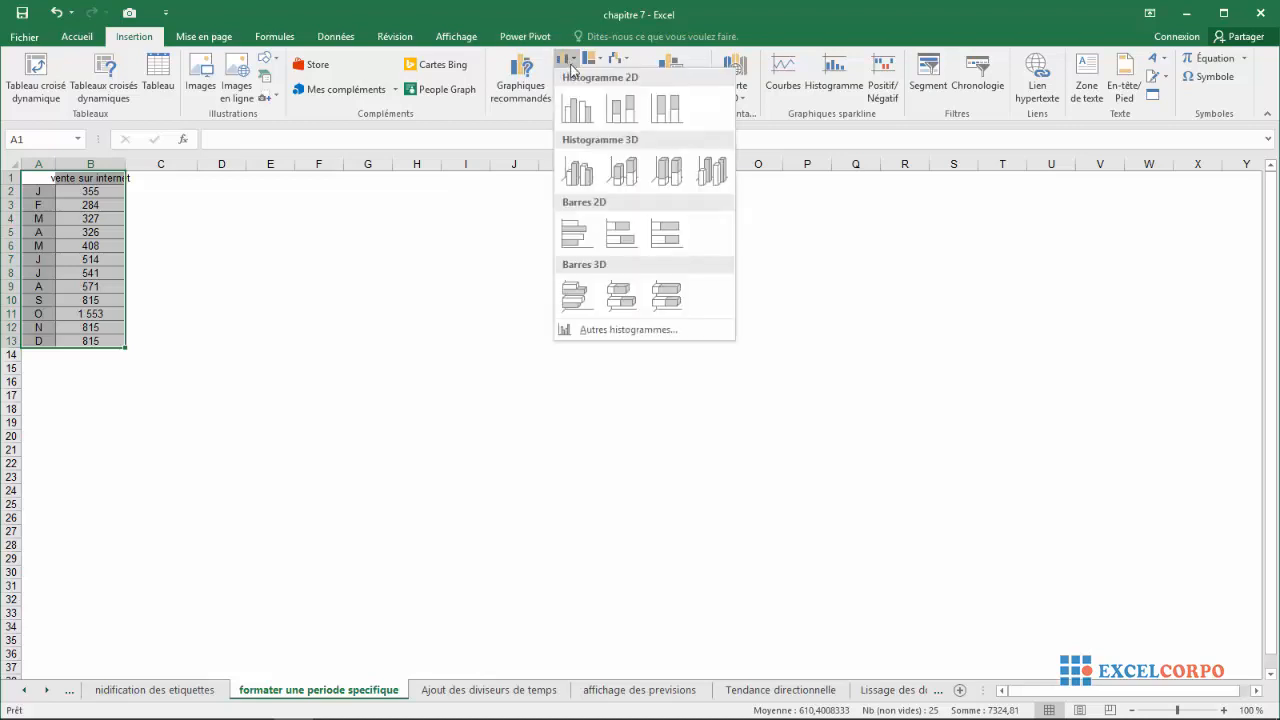
pyautogui.click(576, 108)
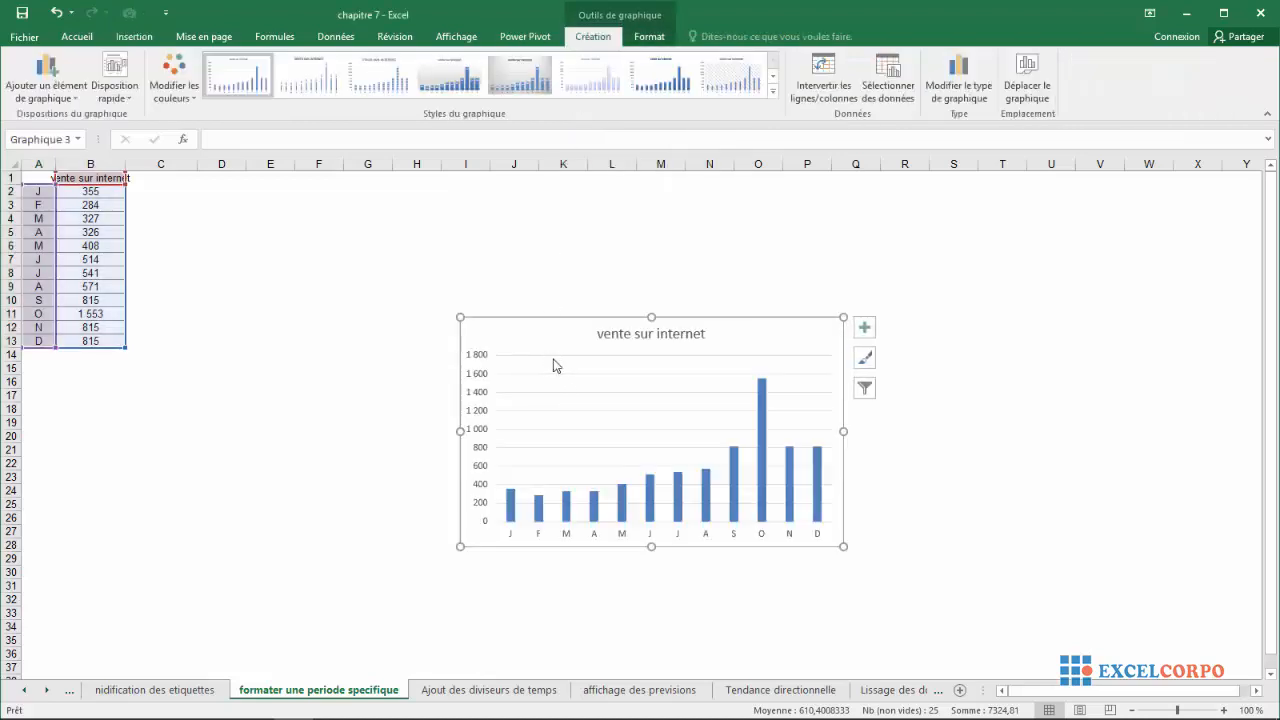
pyautogui.moveTo(514, 336); pyautogui.dragTo(414, 287)
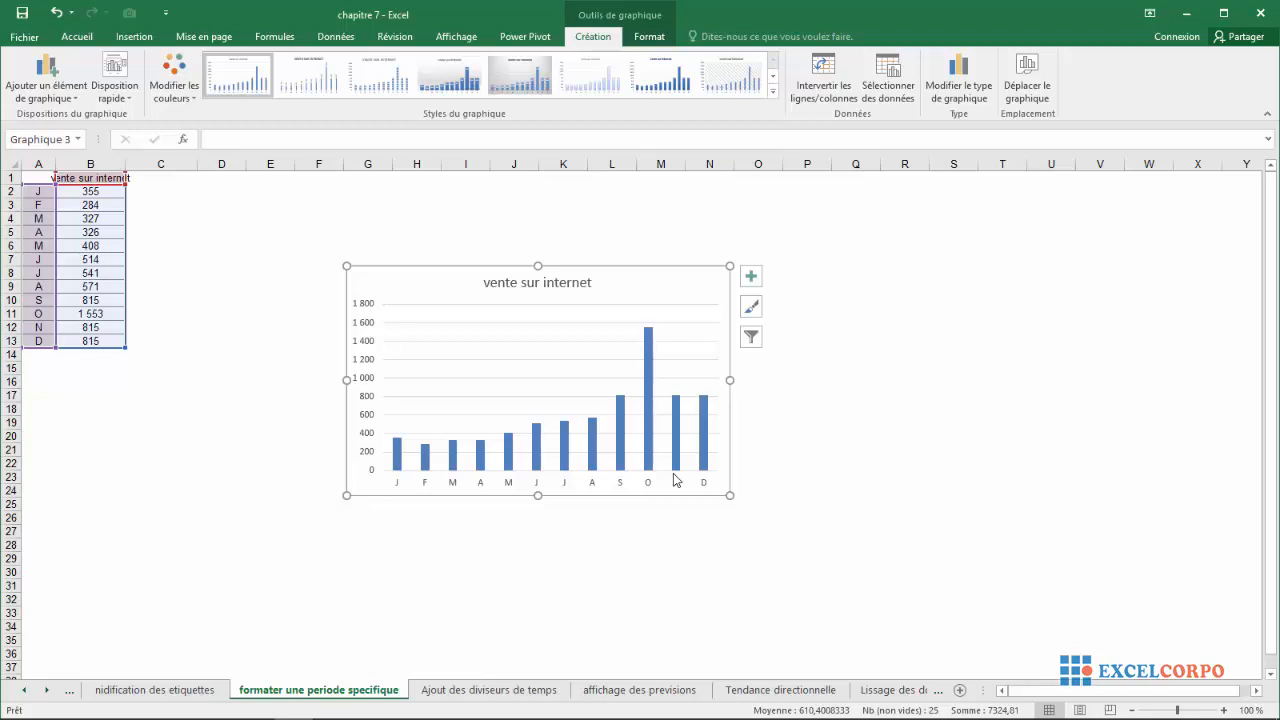
# Step: Give only the October column of the chart its own solid fill
pyautogui.moveTo(647, 412)
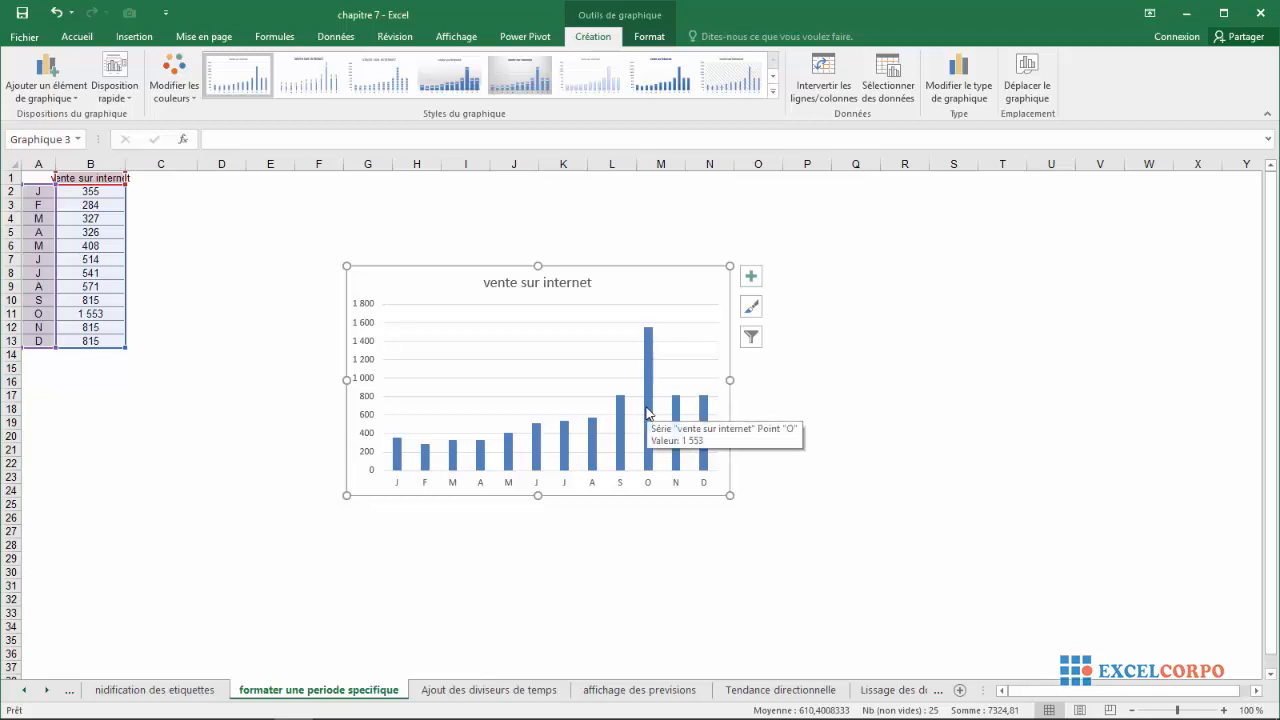
pyautogui.click(647, 412)
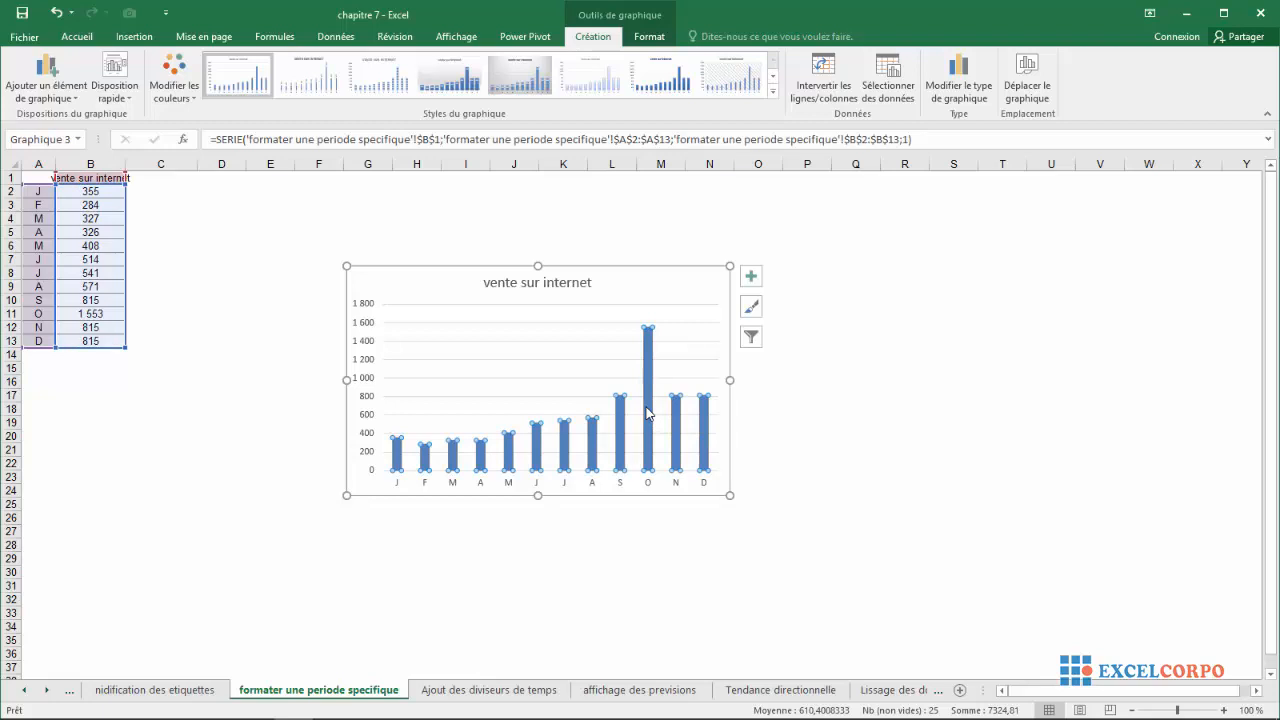
pyautogui.click(647, 412)
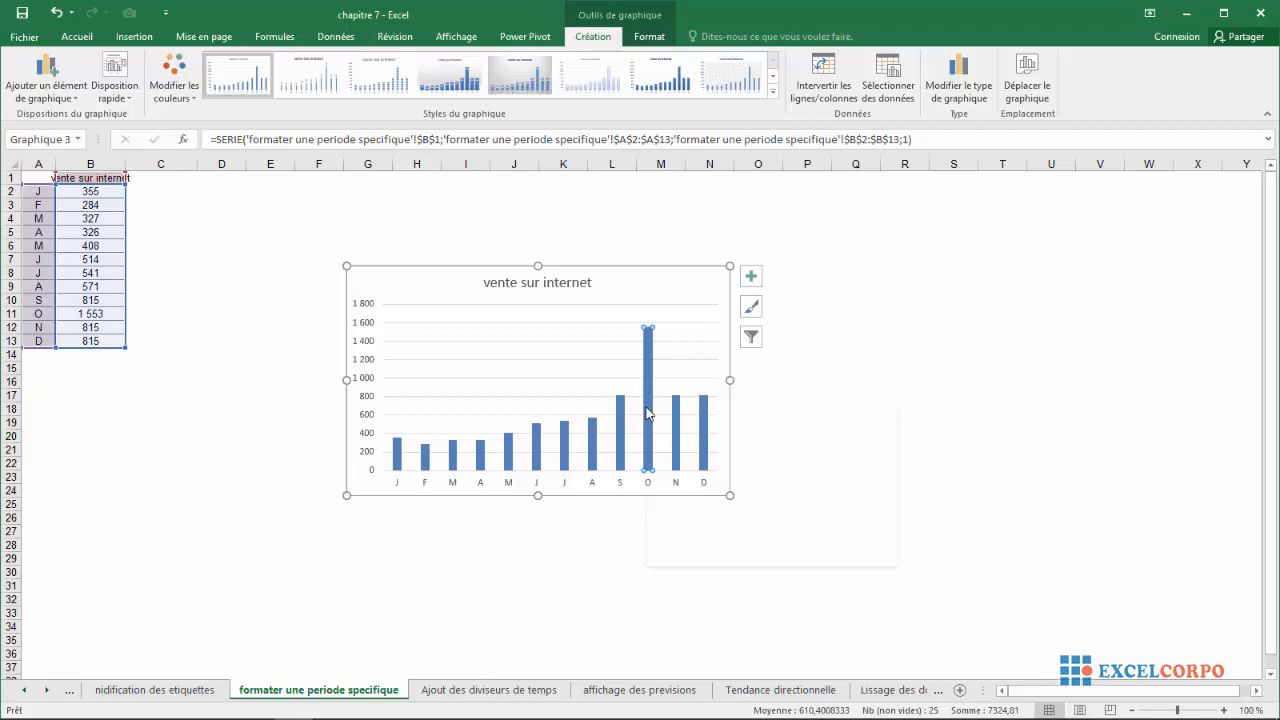
pyautogui.rightClick(647, 410)
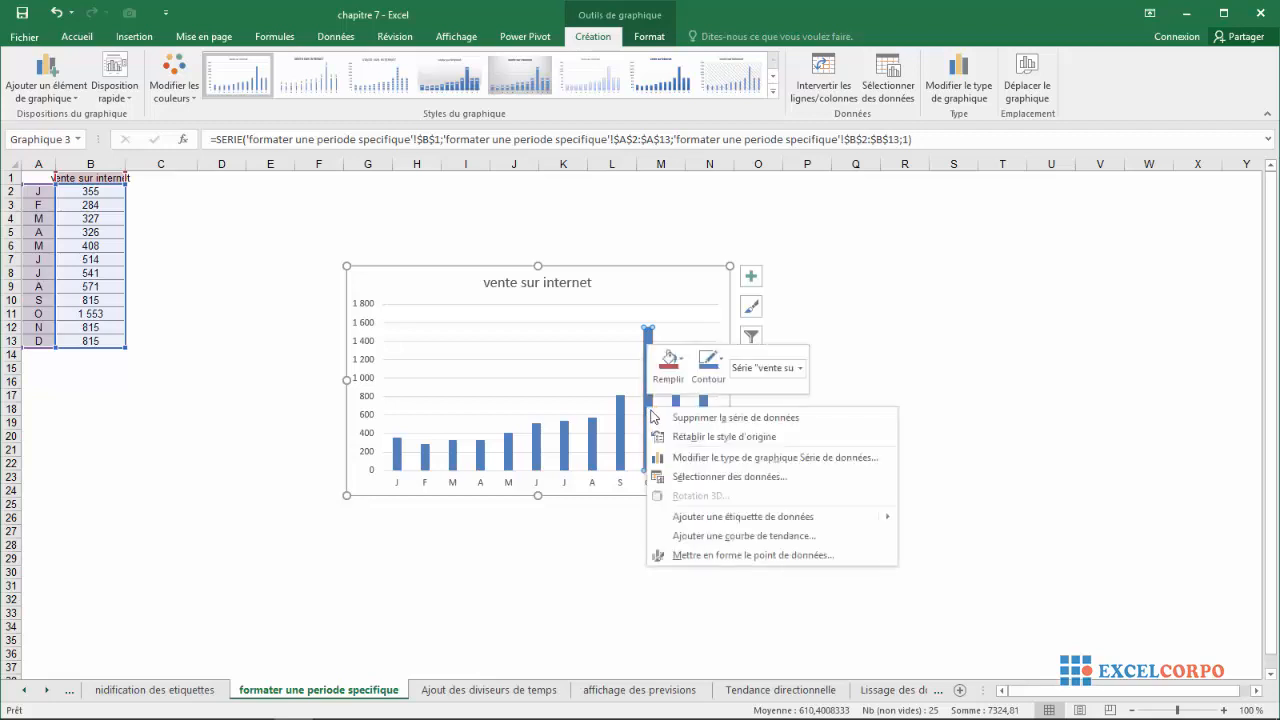
pyautogui.click(740, 556)
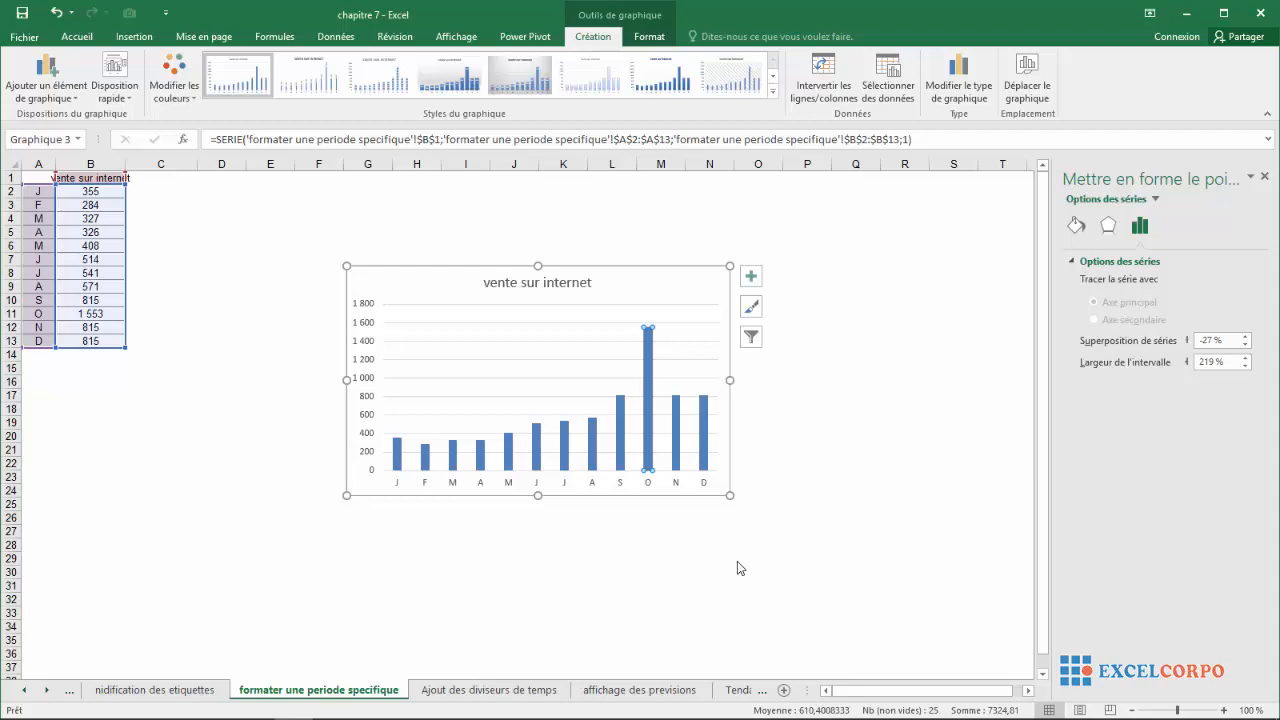
pyautogui.click(1076, 226)
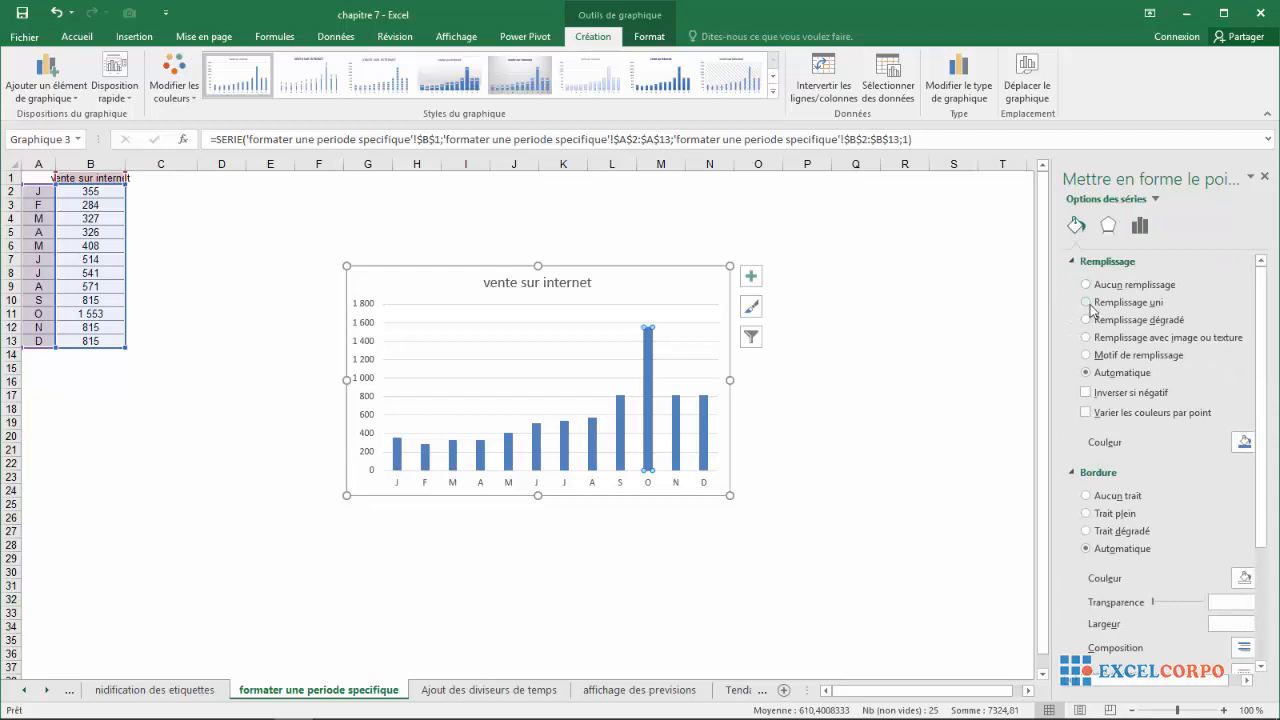
pyautogui.click(1088, 303)
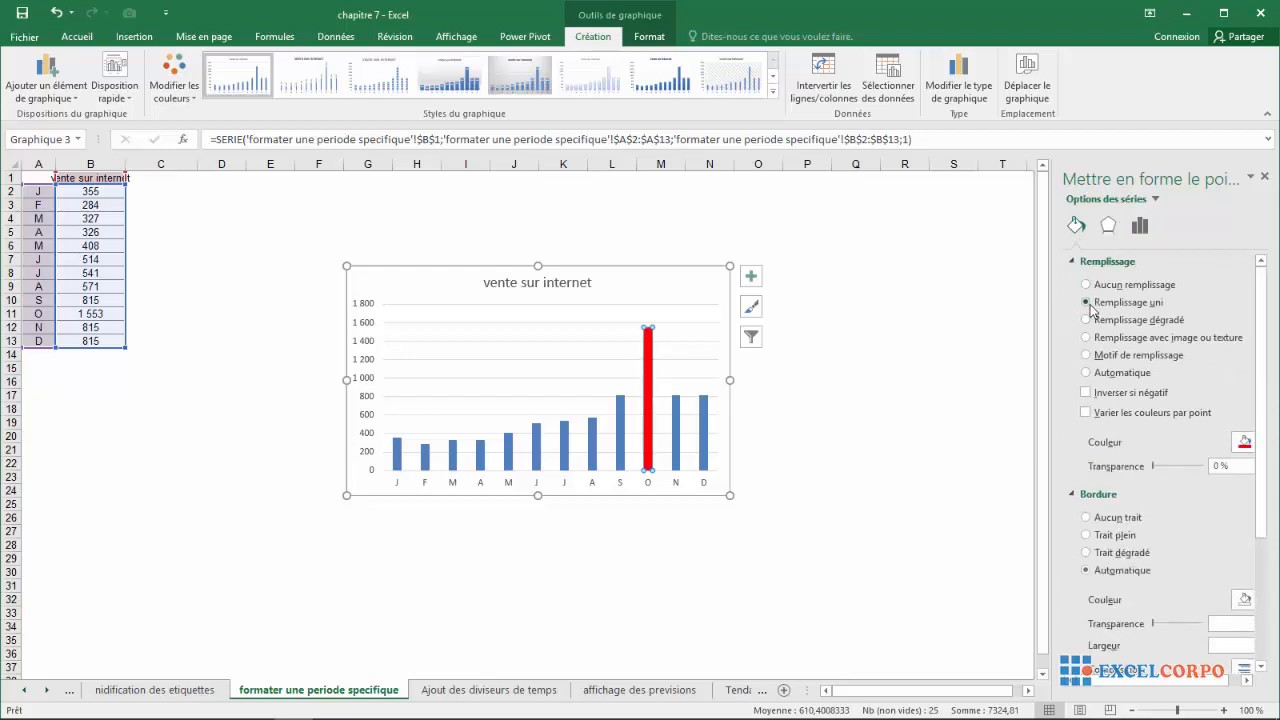
# Step: Set the October column's fill to the standard purple colour and close the data point formatting
pyautogui.click(1247, 446)
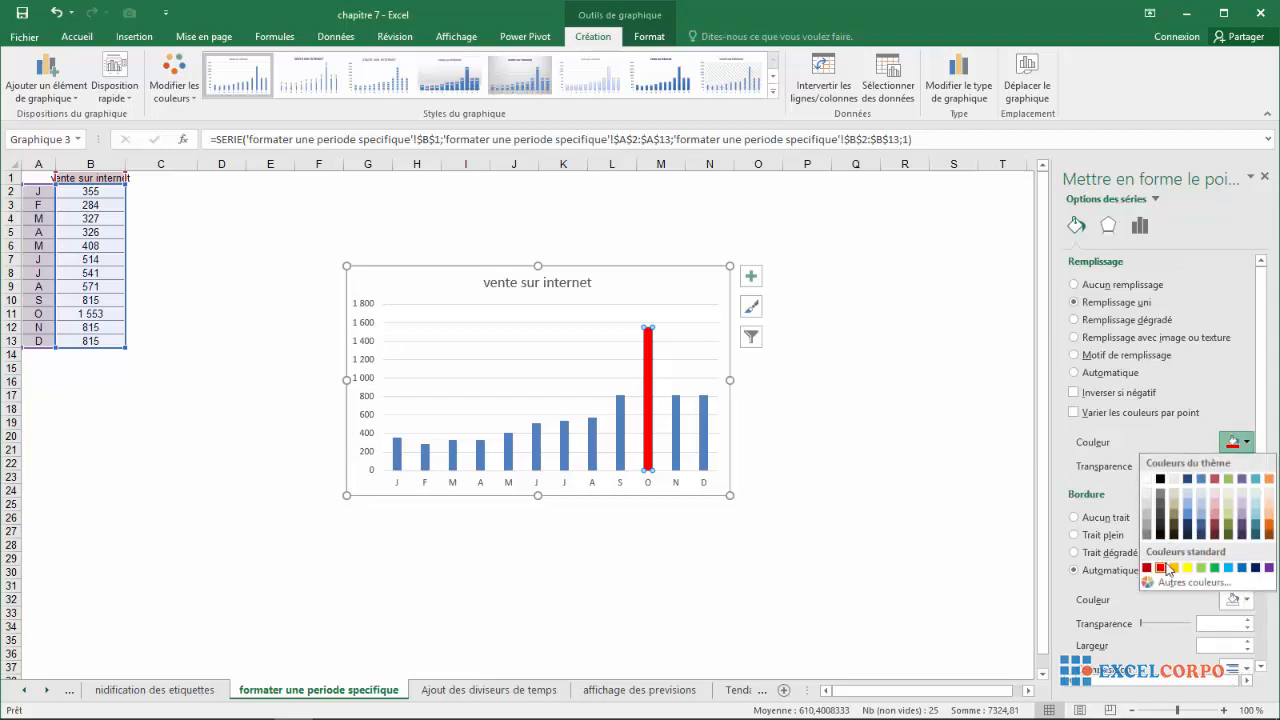
pyautogui.click(1173, 567)
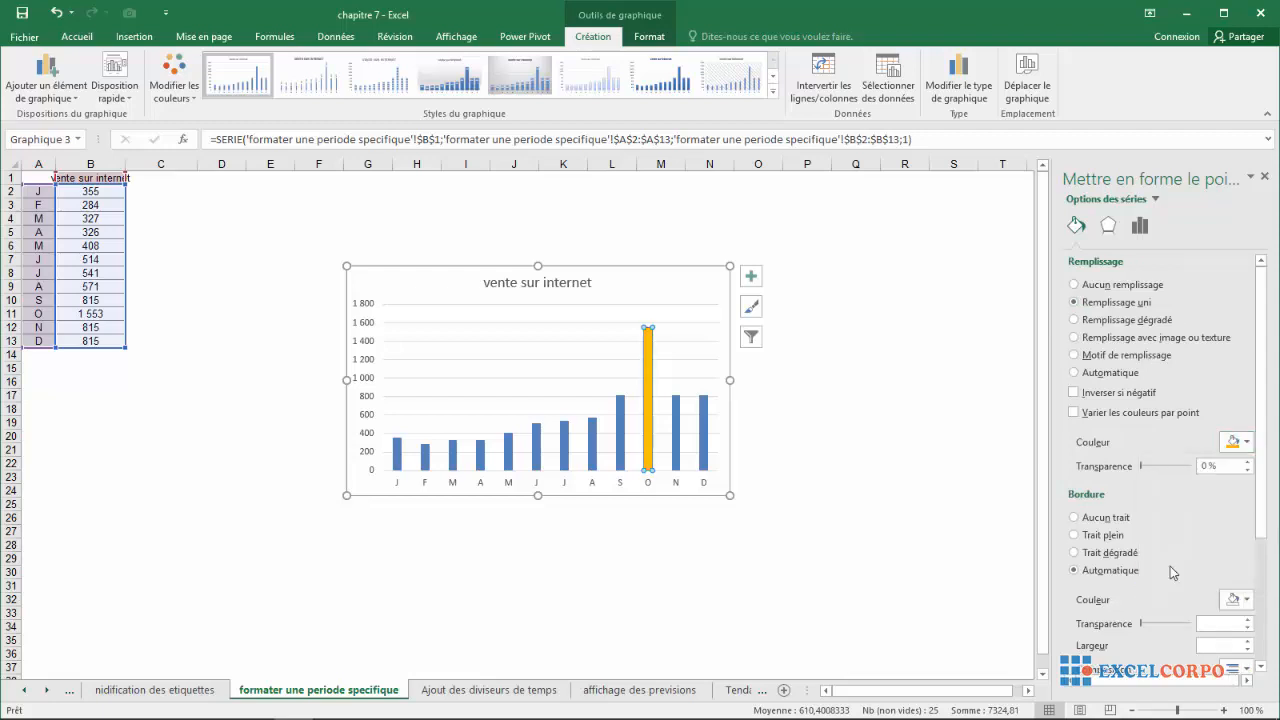
pyautogui.click(1240, 442)
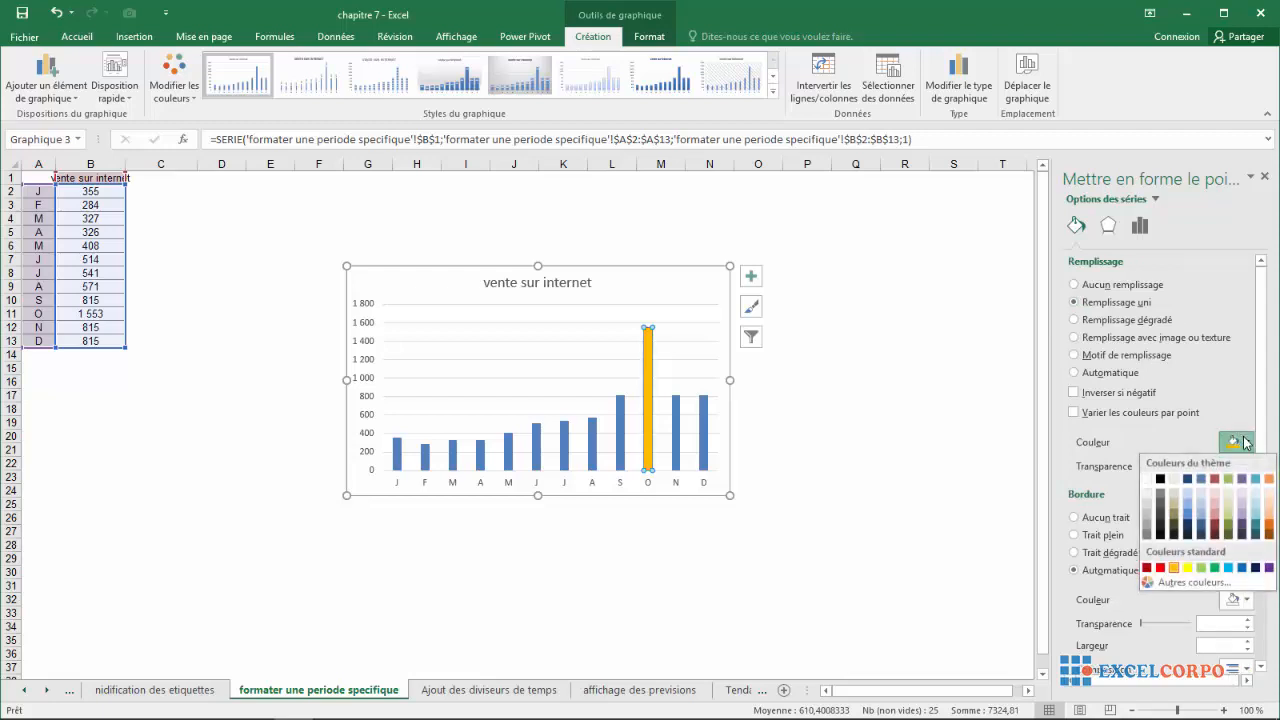
pyautogui.click(1268, 567)
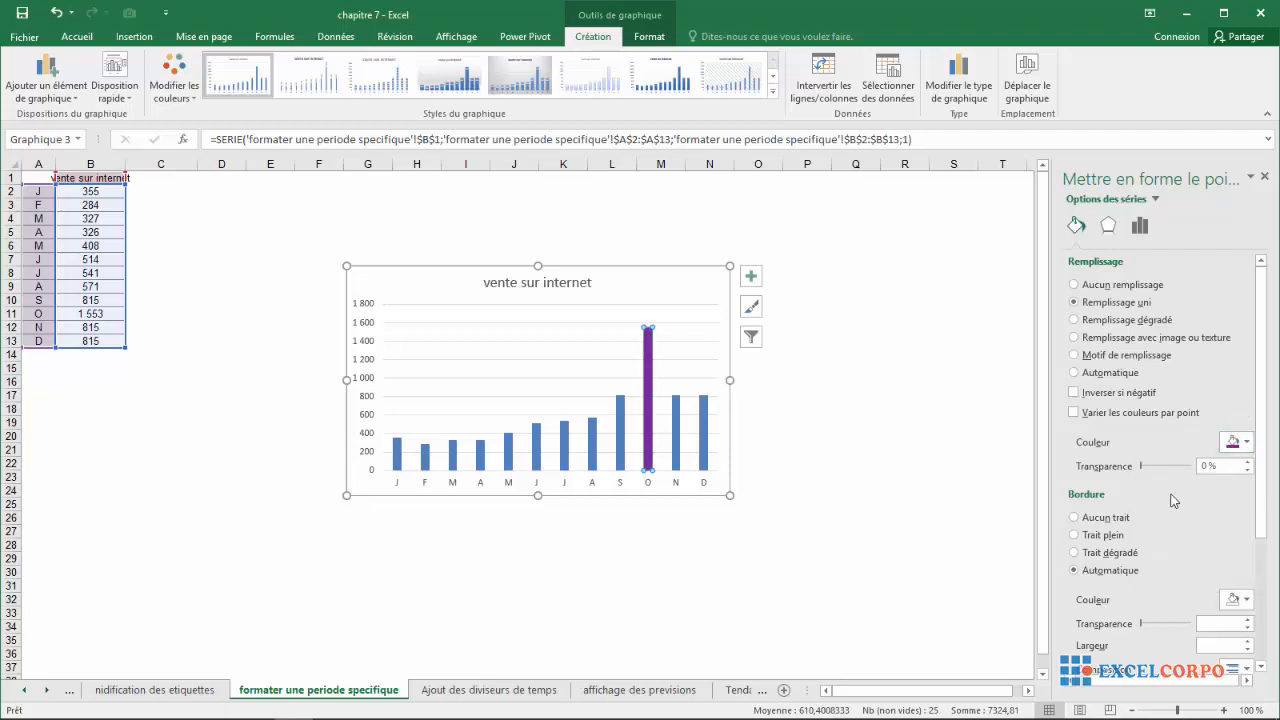
pyautogui.click(1264, 179)
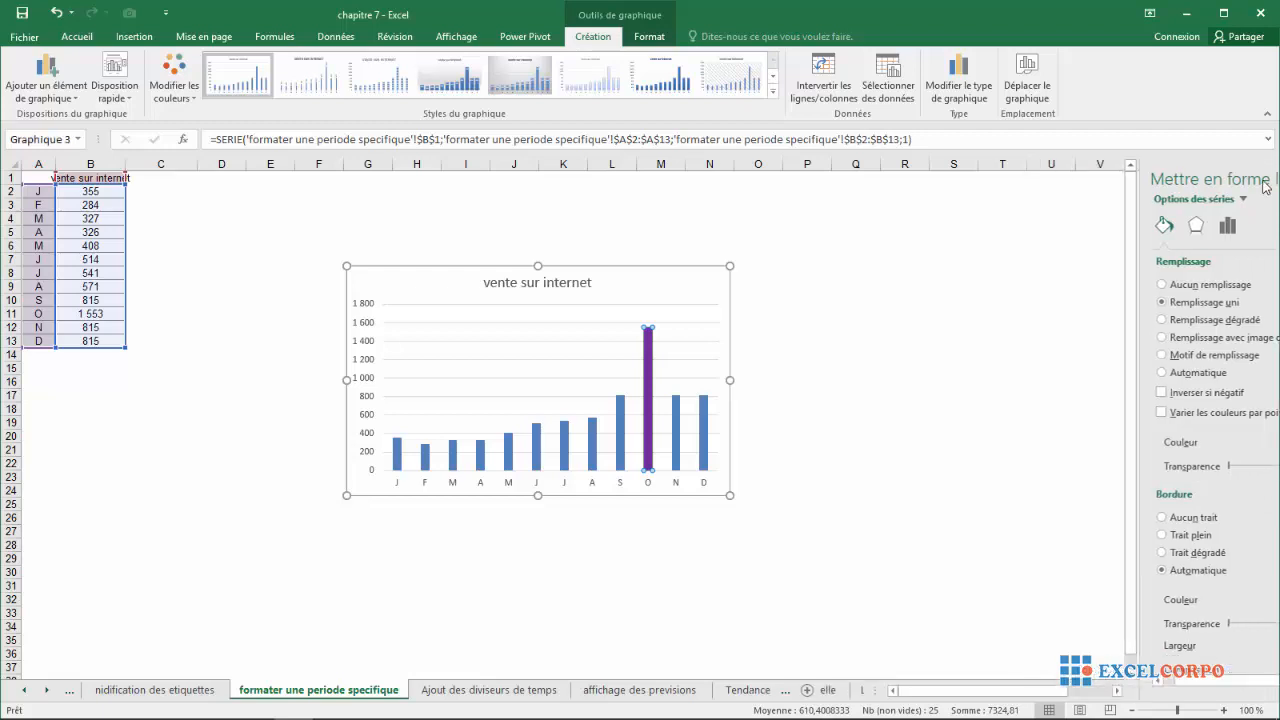
pyautogui.click(965, 203)
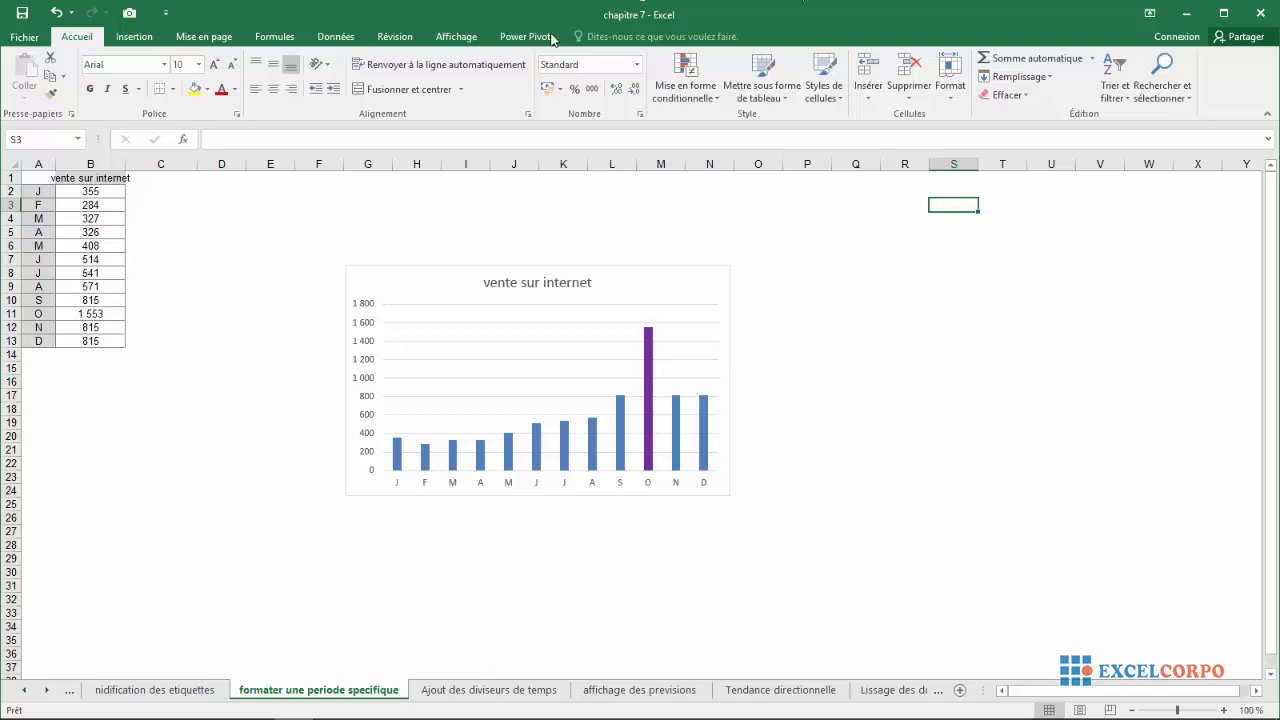
# Step: Start inserting a text box for annotating the chart
pyautogui.click(134, 37)
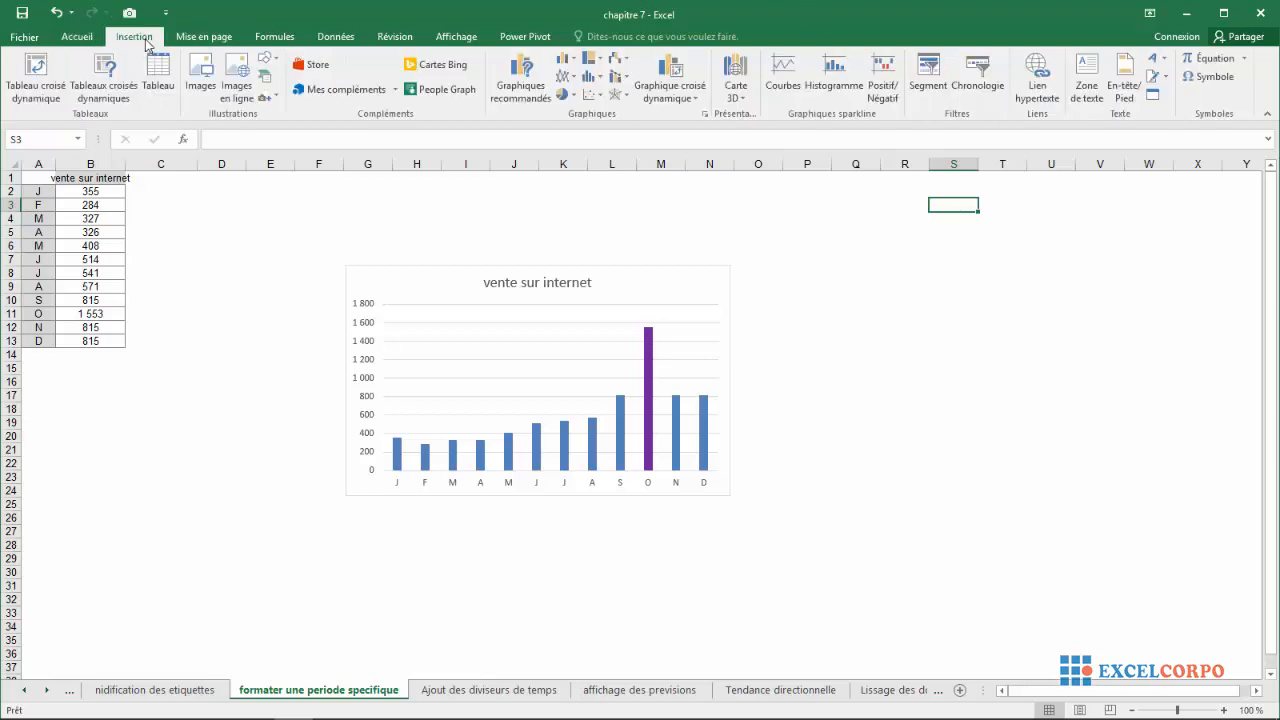
pyautogui.click(1092, 95)
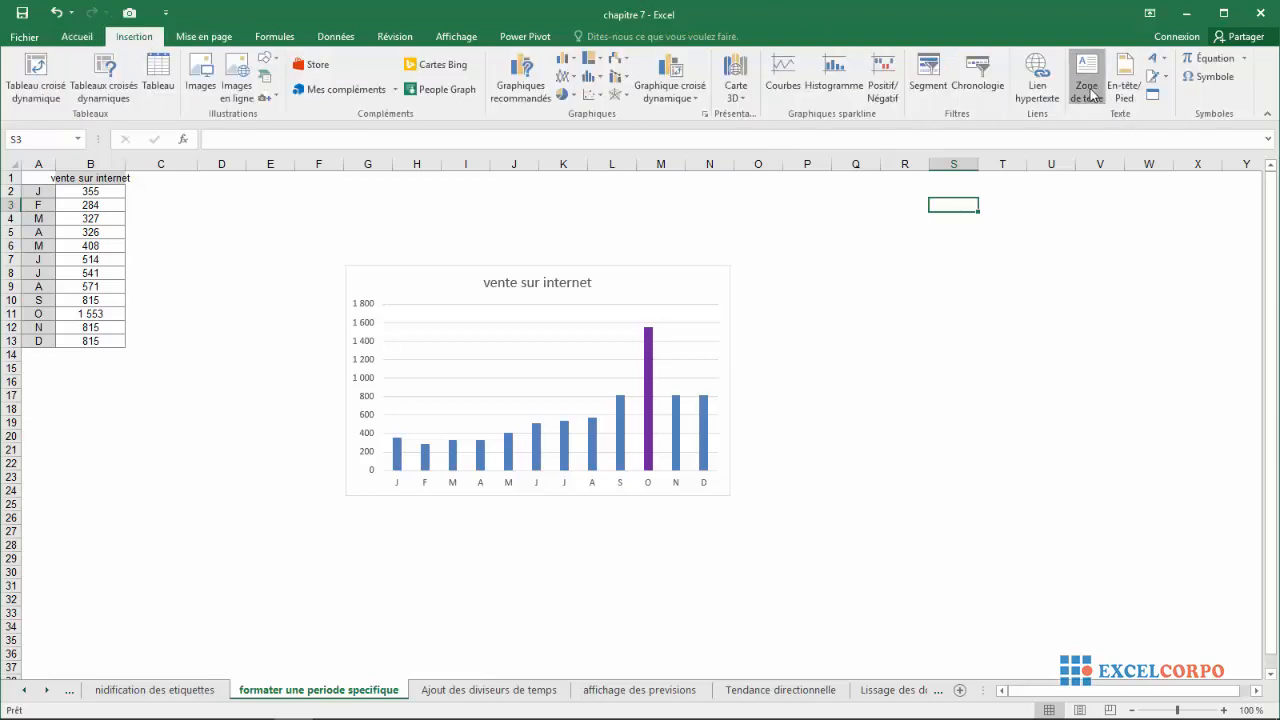
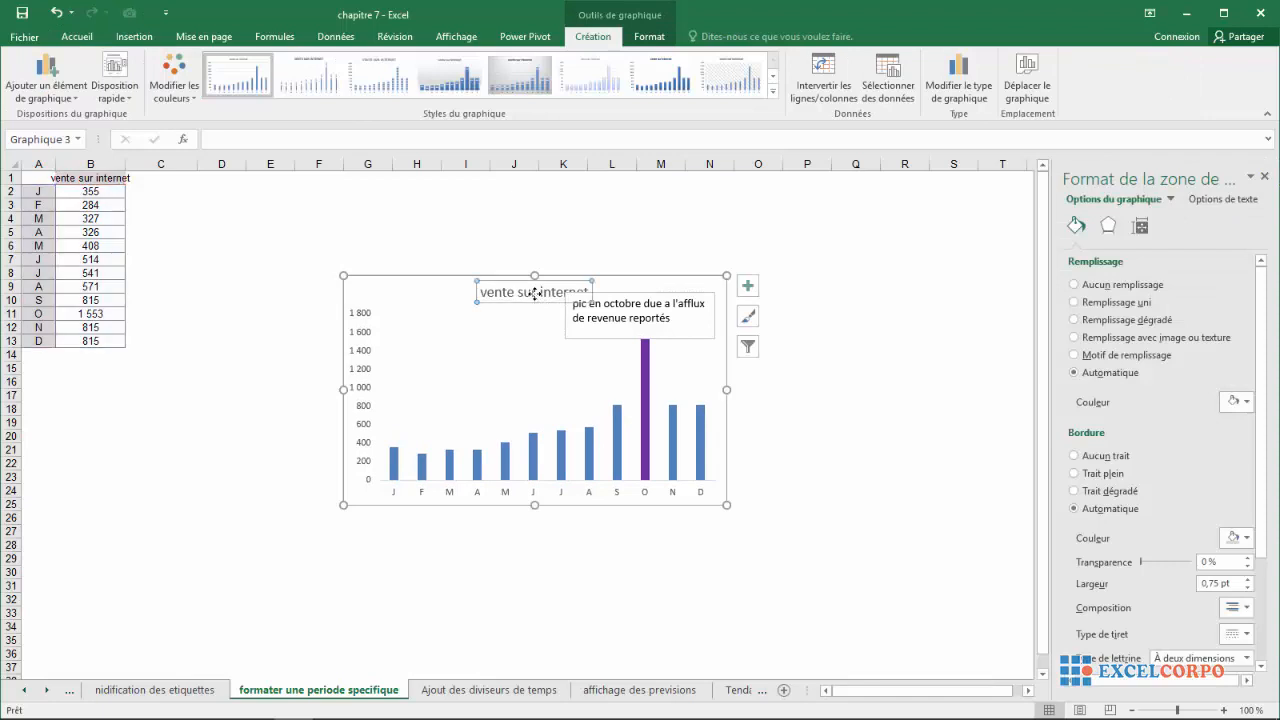
# Step: Move the chart title "vente sur internet" away from the annotation text box so the two no longer overlap
pyautogui.doubleClick(527, 292)
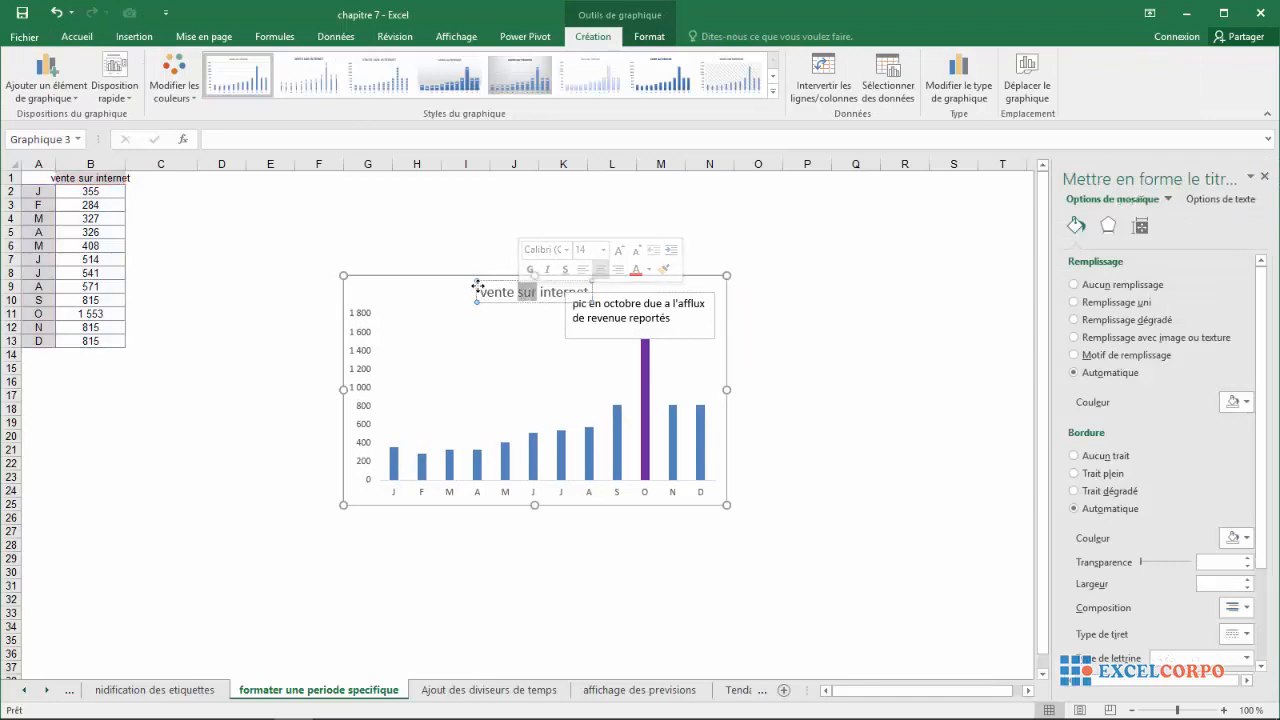
pyautogui.click(476, 290)
pyautogui.moveTo(460, 291); pyautogui.dragTo(436, 302)
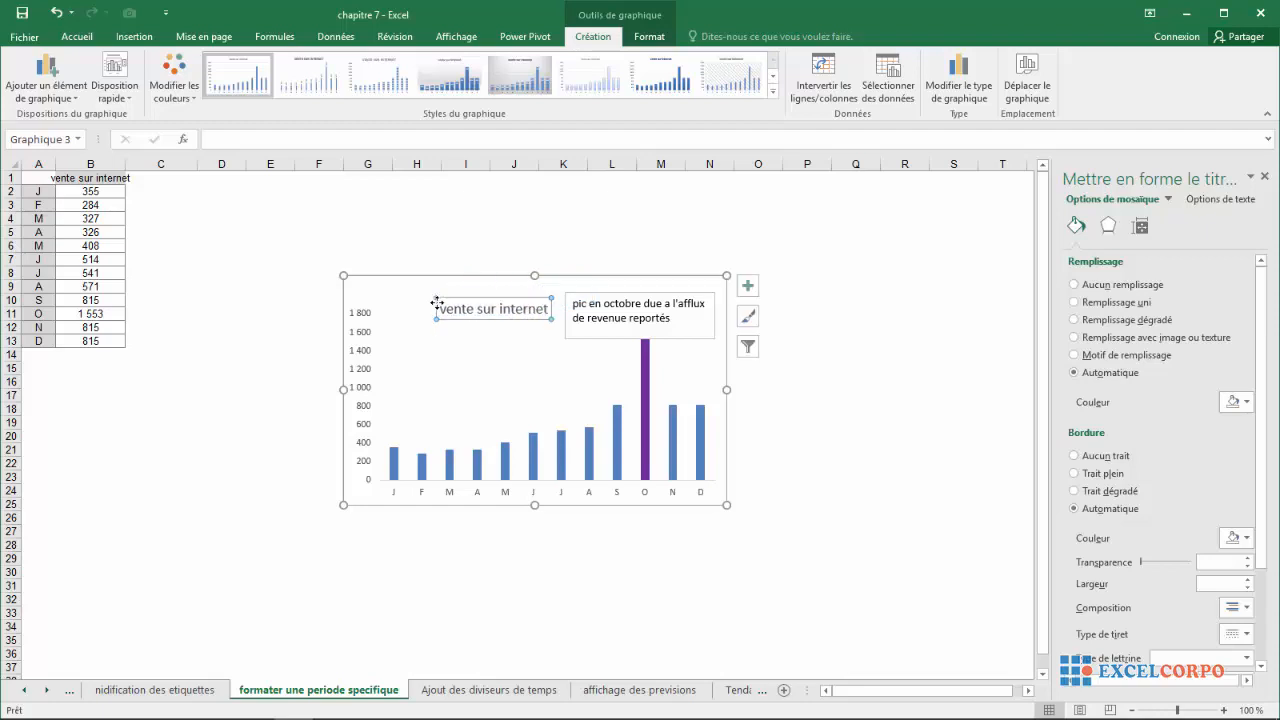
pyautogui.click(865, 273)
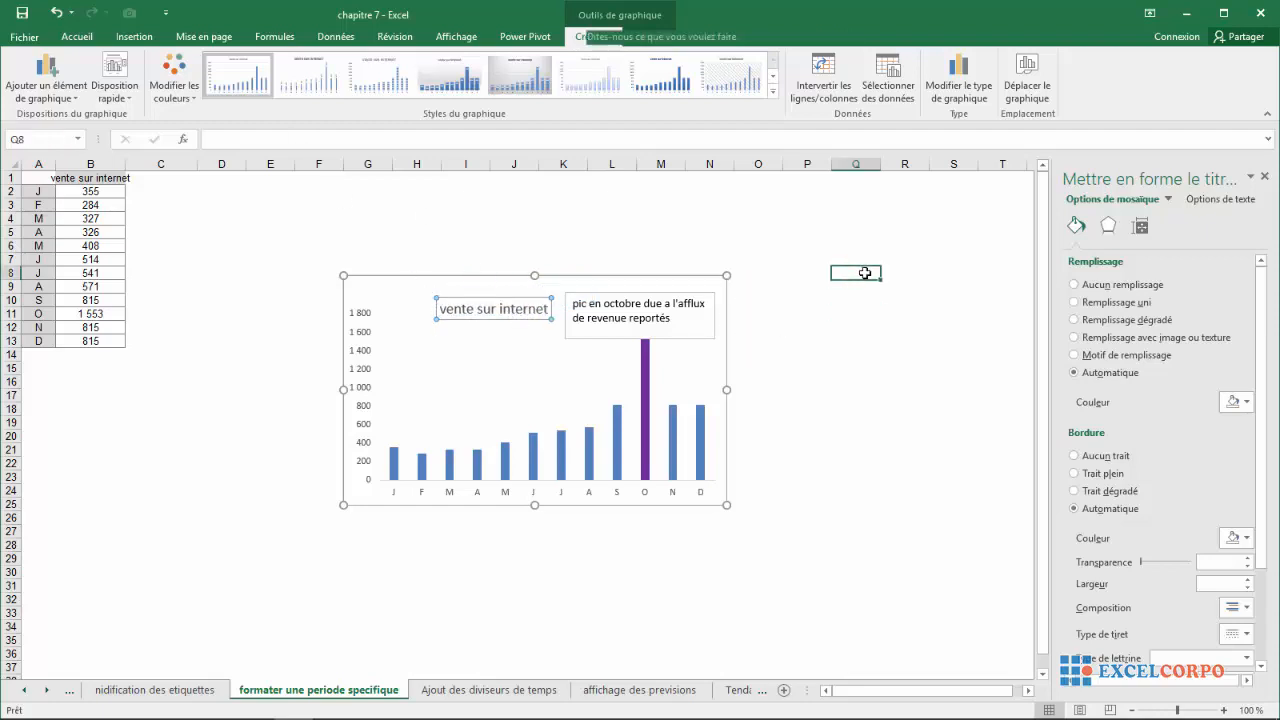
# Step: Shift the chart's plot area slightly down so the October column clears the annotation text box
pyautogui.click(718, 426)
pyautogui.click(751, 412)
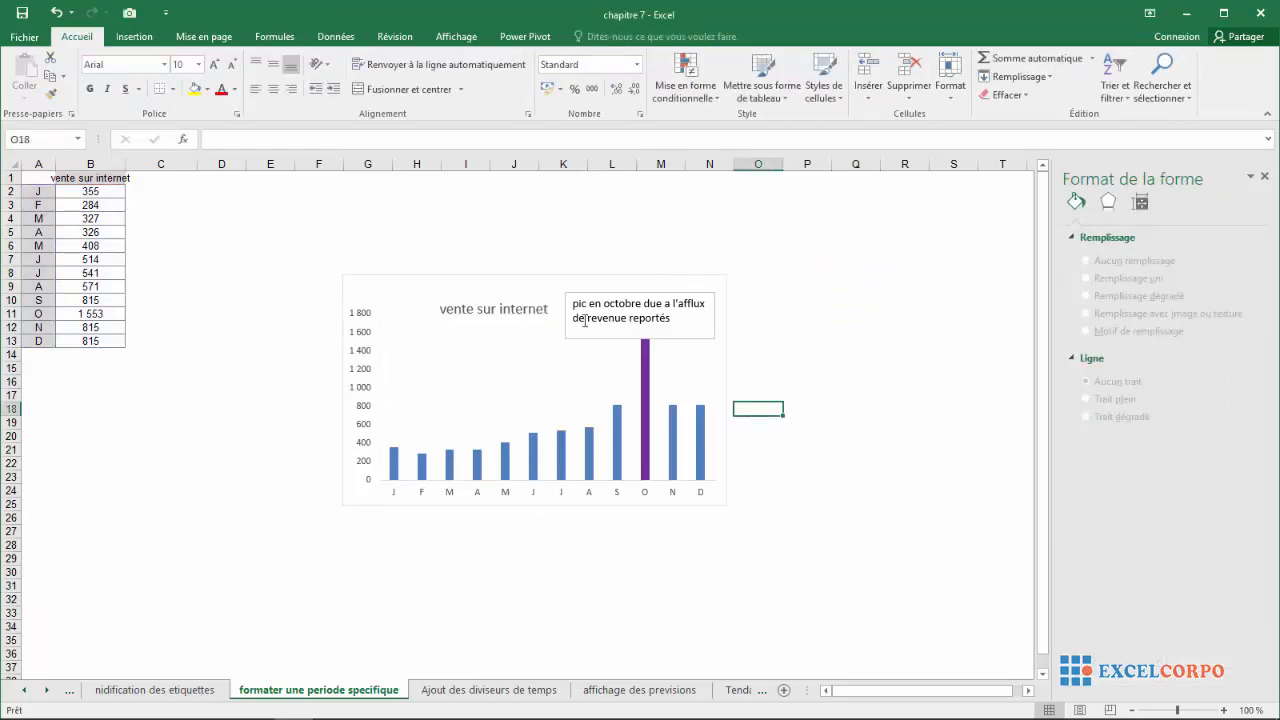
pyautogui.click(518, 217)
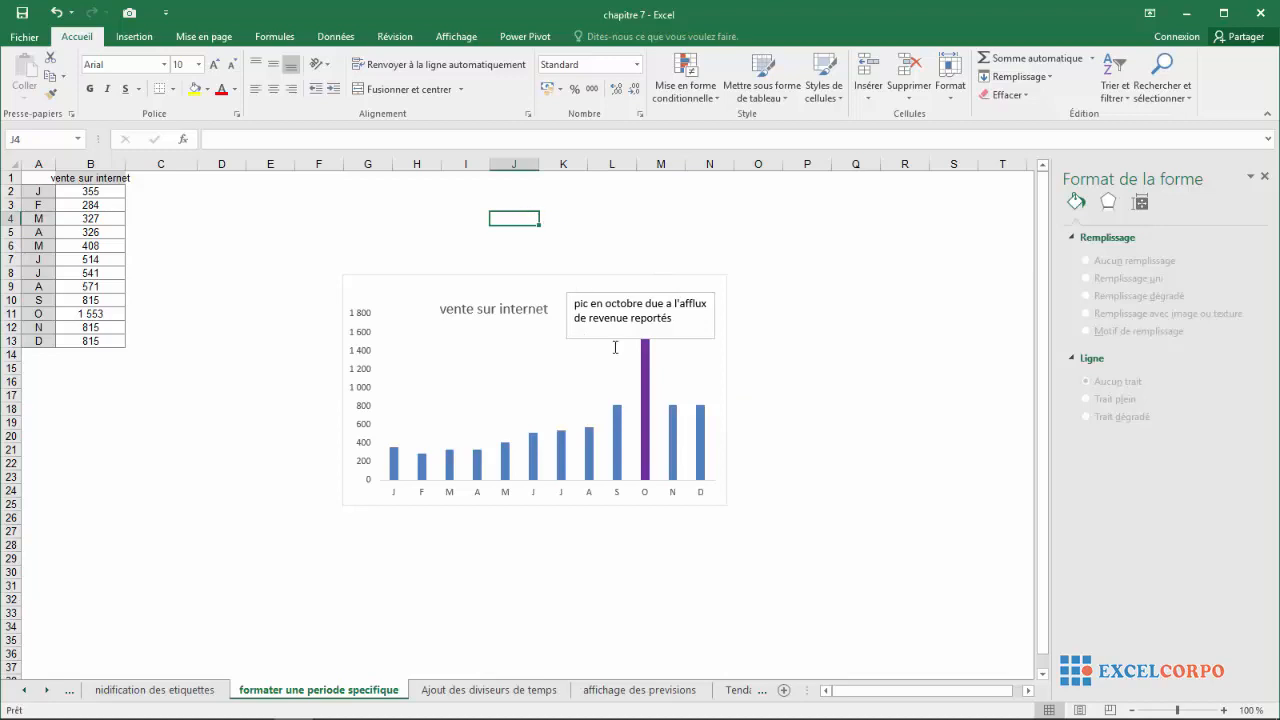
pyautogui.click(578, 398)
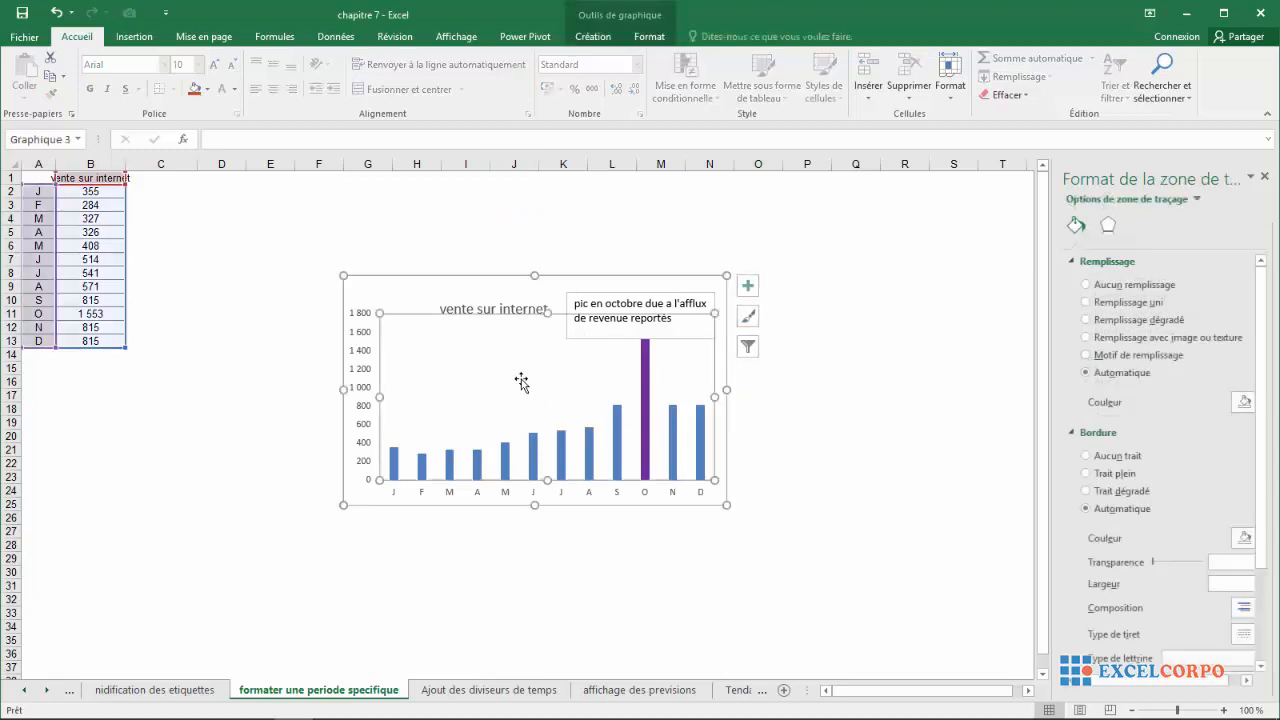
pyautogui.click(886, 342)
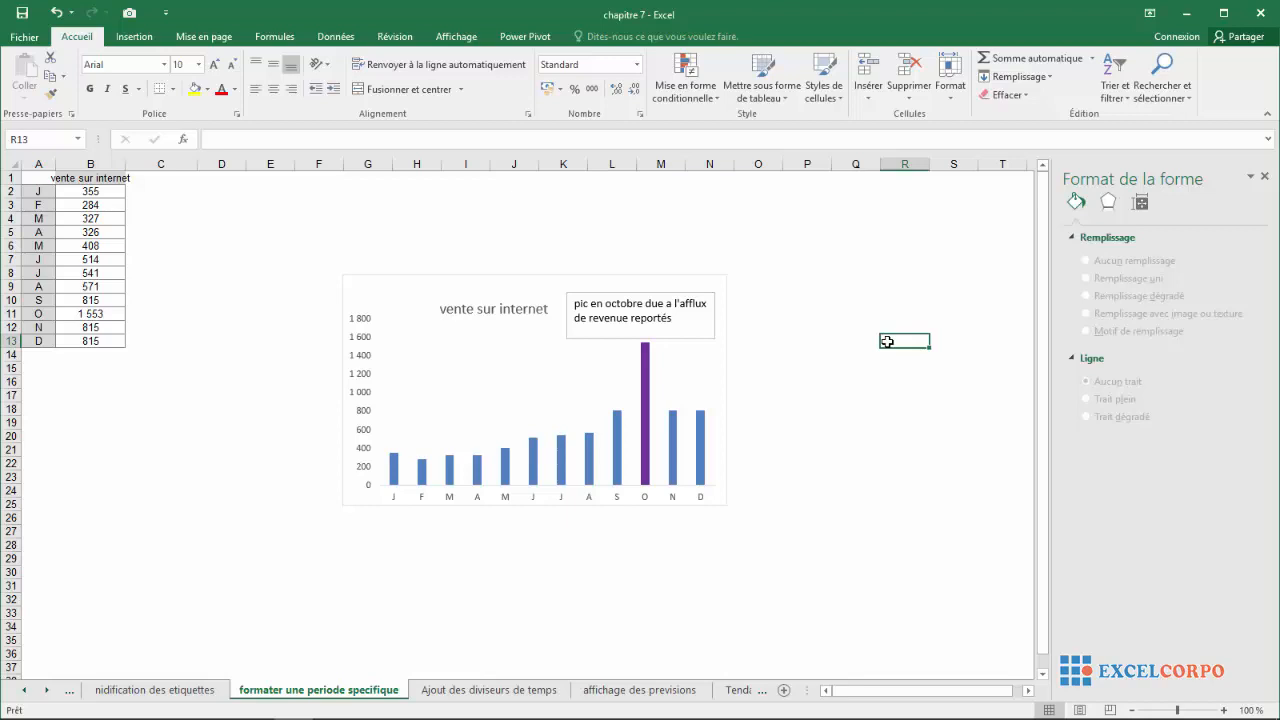
# Step: On the sheet "Ajout des diviseurs de temps", insert a basic 2D line chart from the data in A1:B13 and select its plot area
pyautogui.click(481, 690)
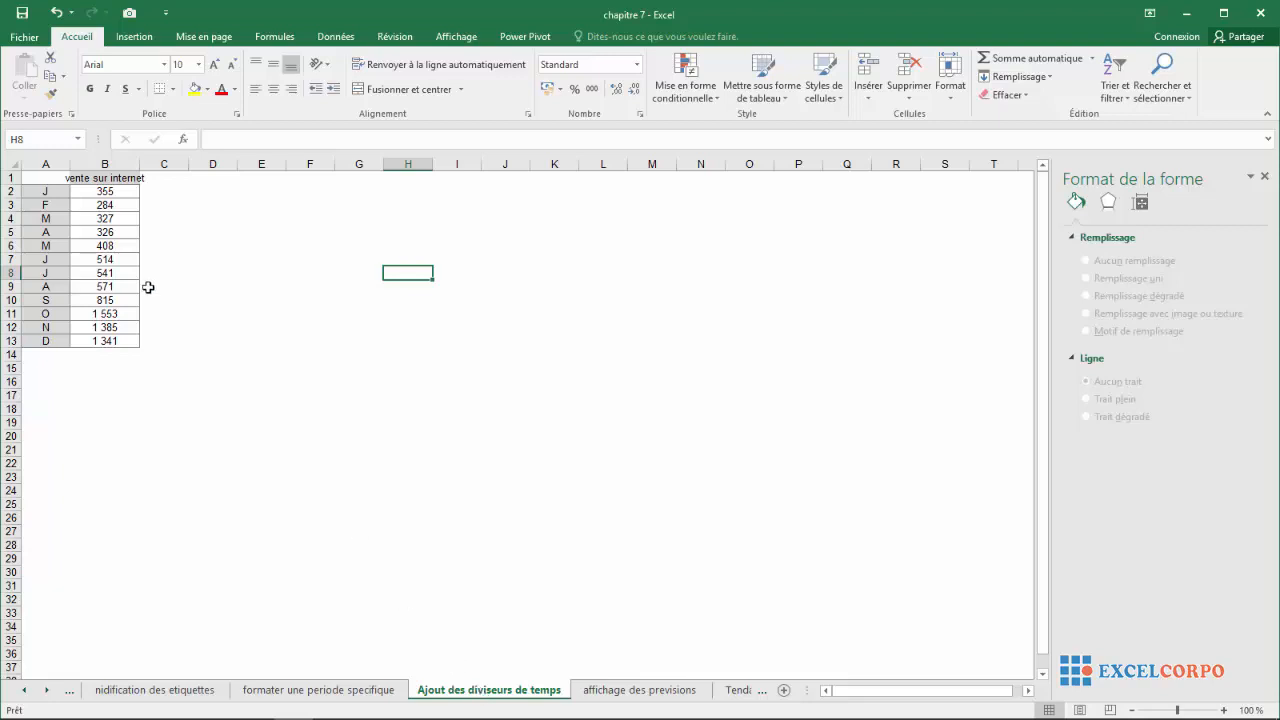
pyautogui.click(42, 178)
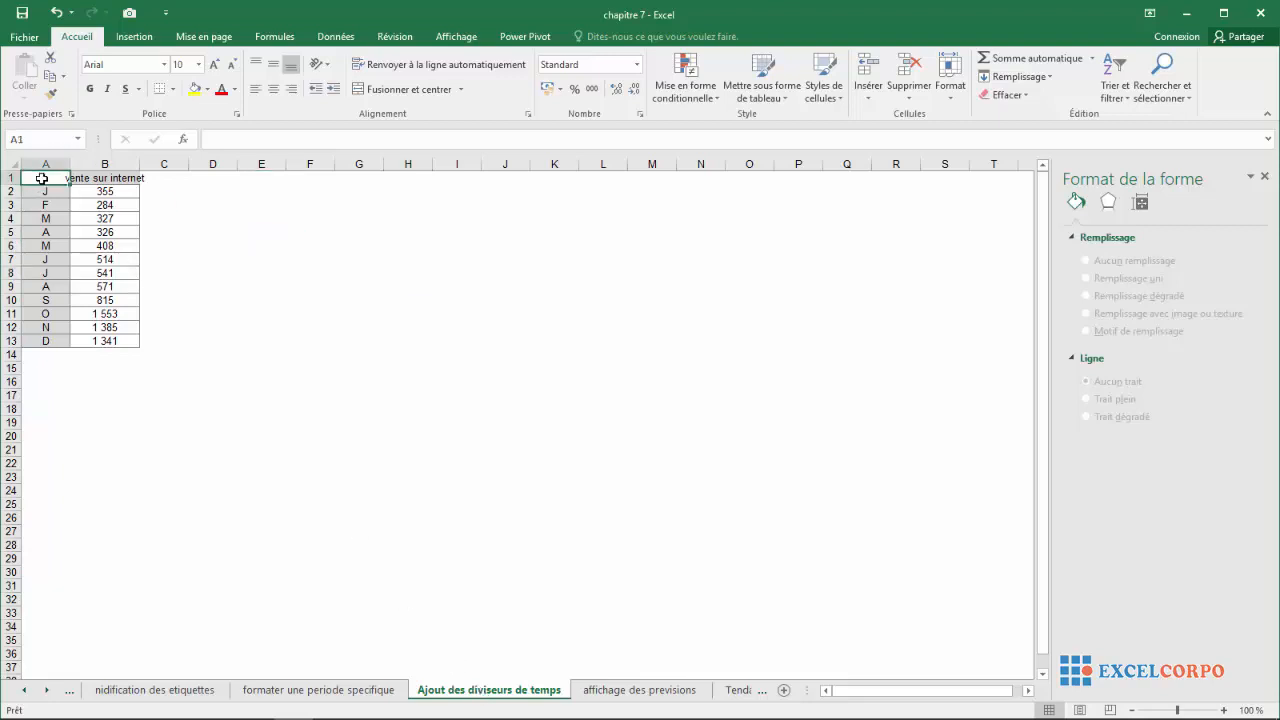
pyautogui.moveTo(42, 178); pyautogui.dragTo(100, 340)
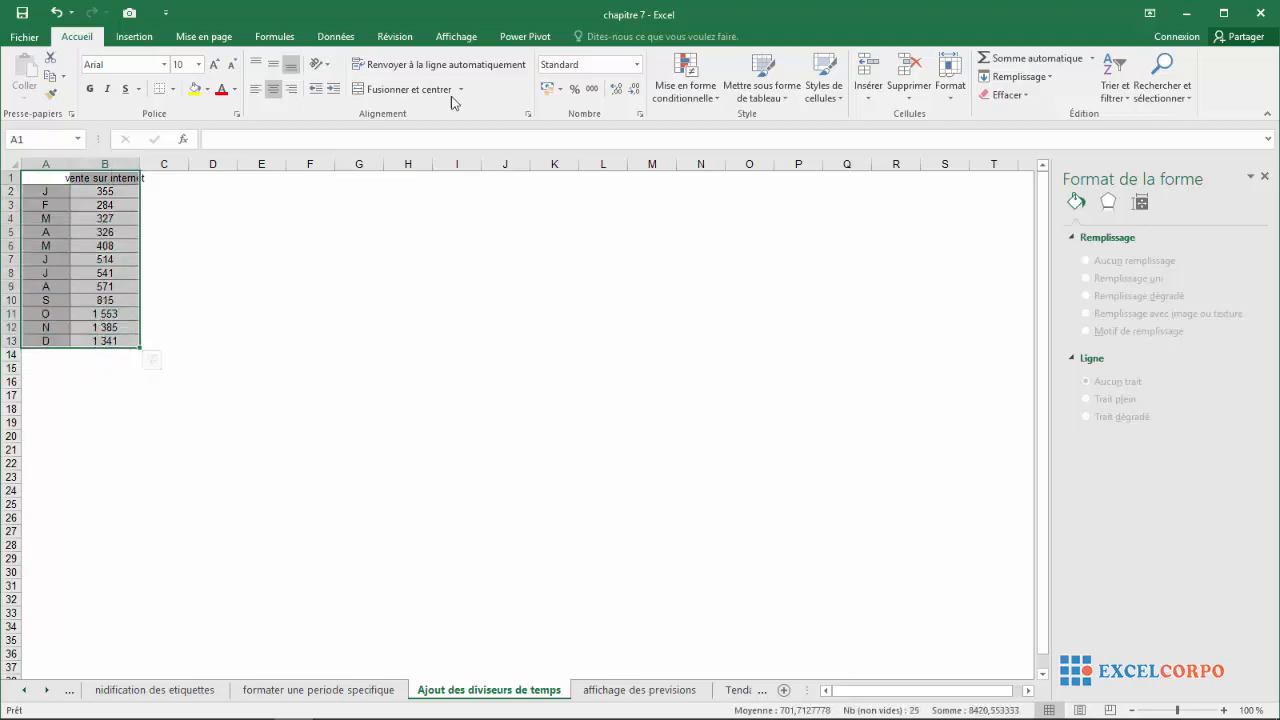
pyautogui.click(152, 38)
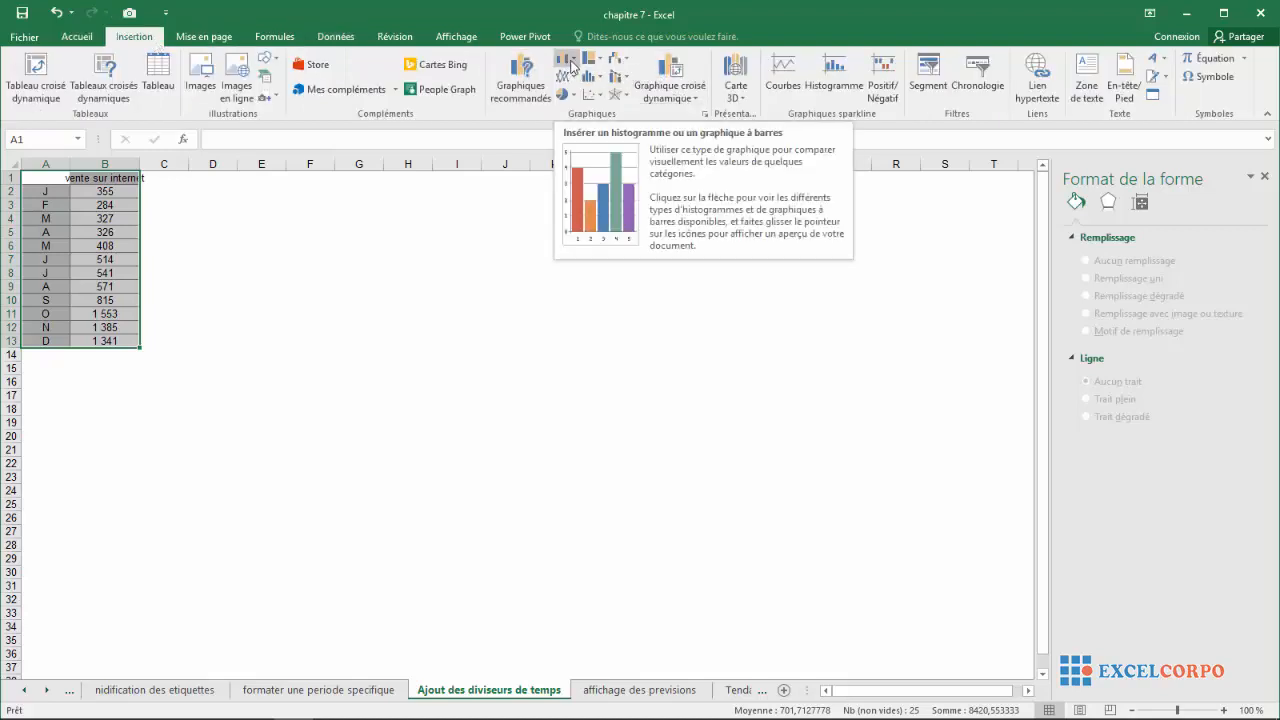
pyautogui.click(568, 77)
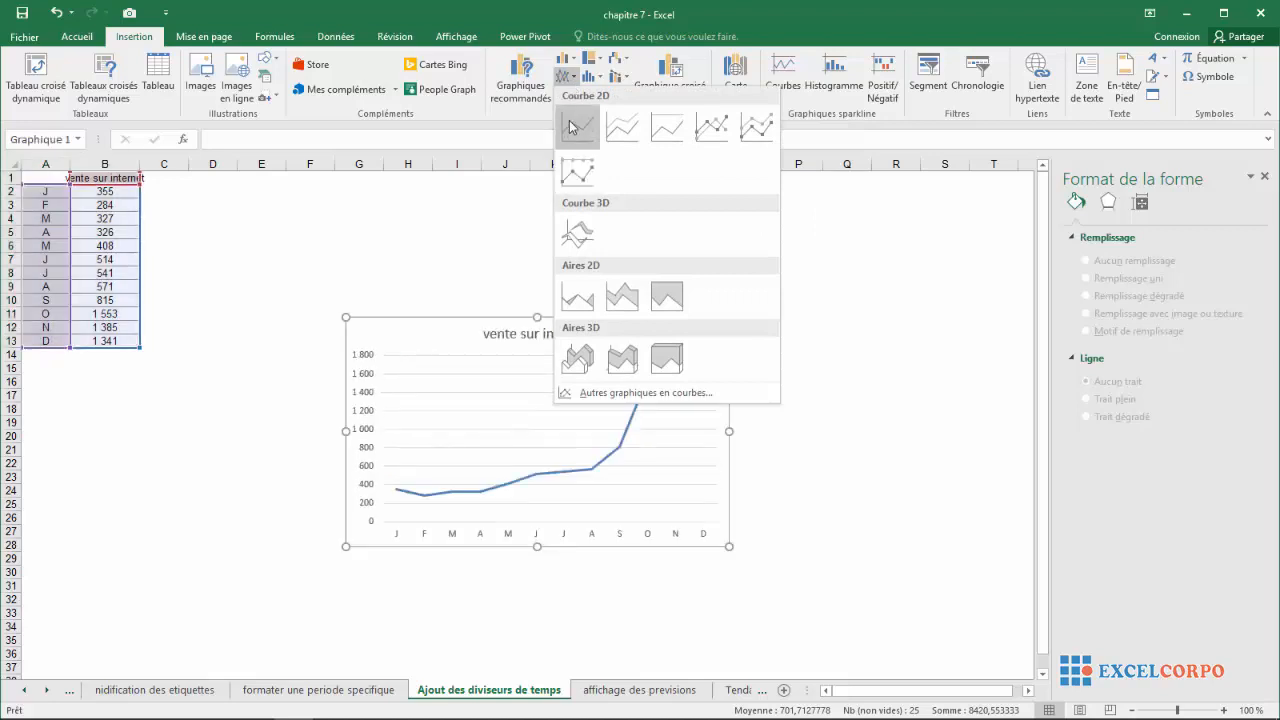
pyautogui.click(577, 128)
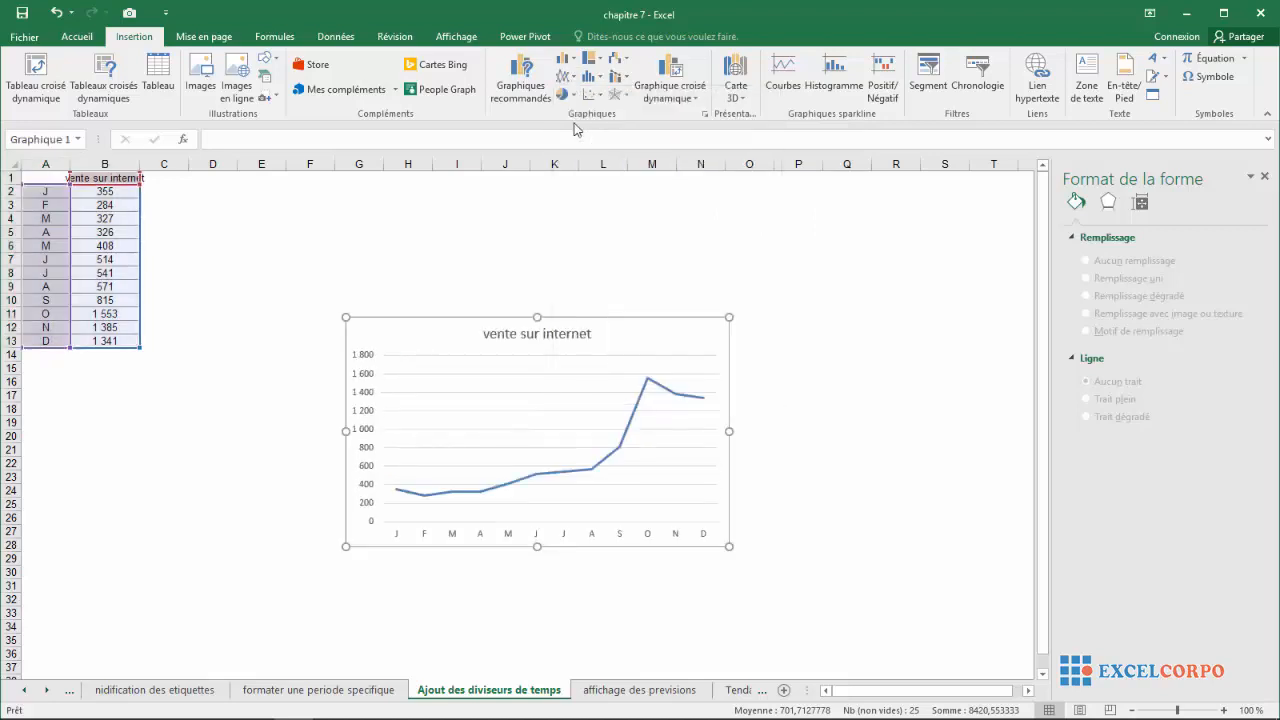
pyautogui.click(532, 368)
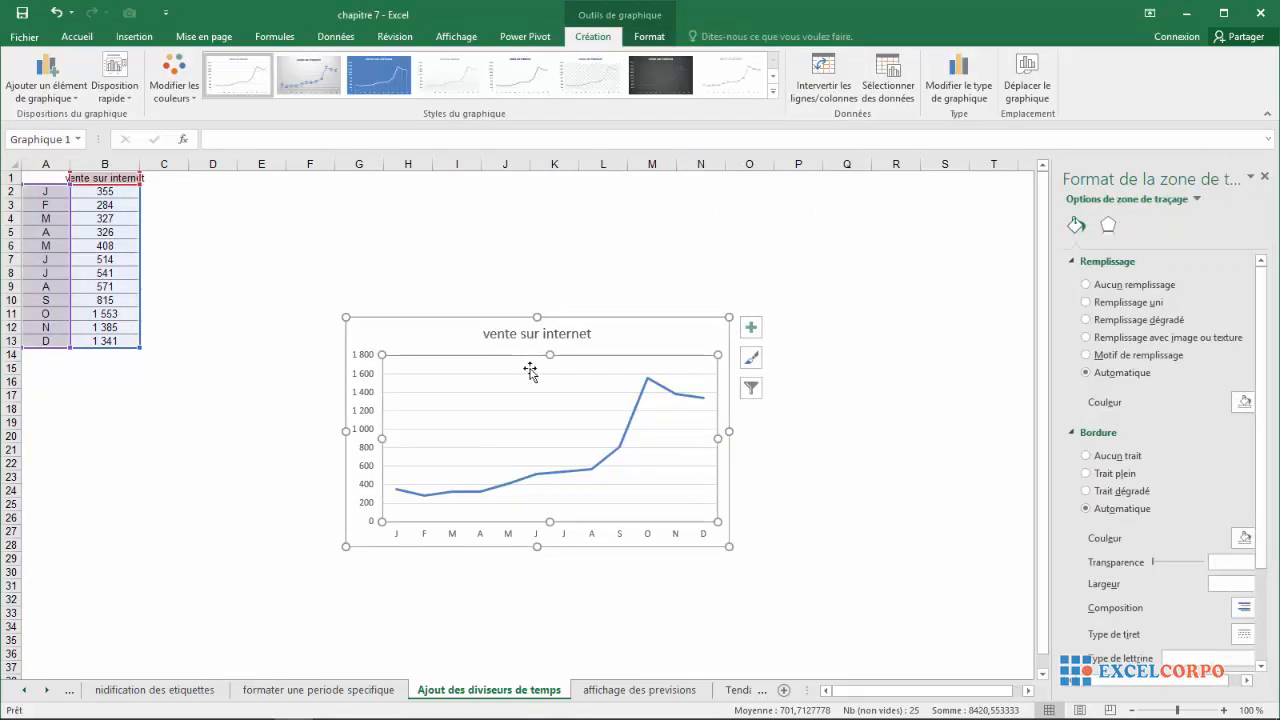
# Step: Move the "vente sur internet" line chart up and closer to the data table, and deselect it
pyautogui.moveTo(474, 351); pyautogui.dragTo(418, 231)
pyautogui.click(732, 358)
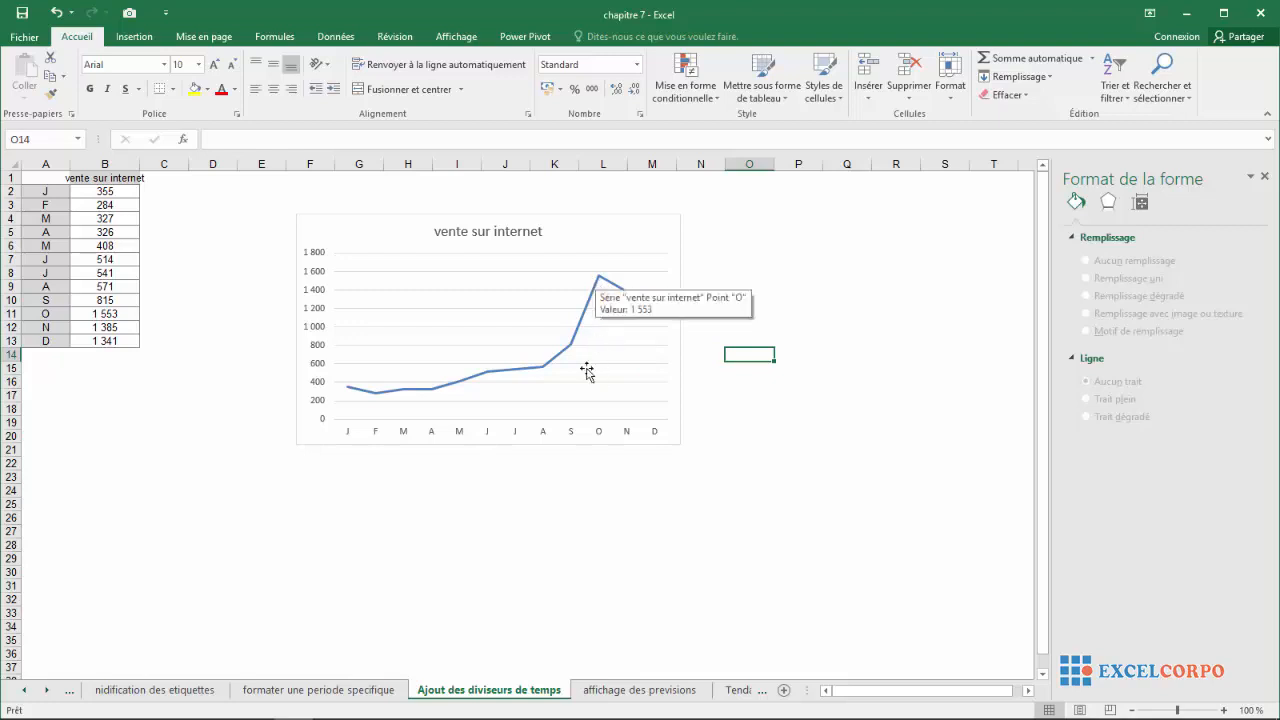
# Step: Draw a vertical line about 4.7 cm high inside the chart, from the October peak down to the horizontal axis
pyautogui.moveTo(593, 287)
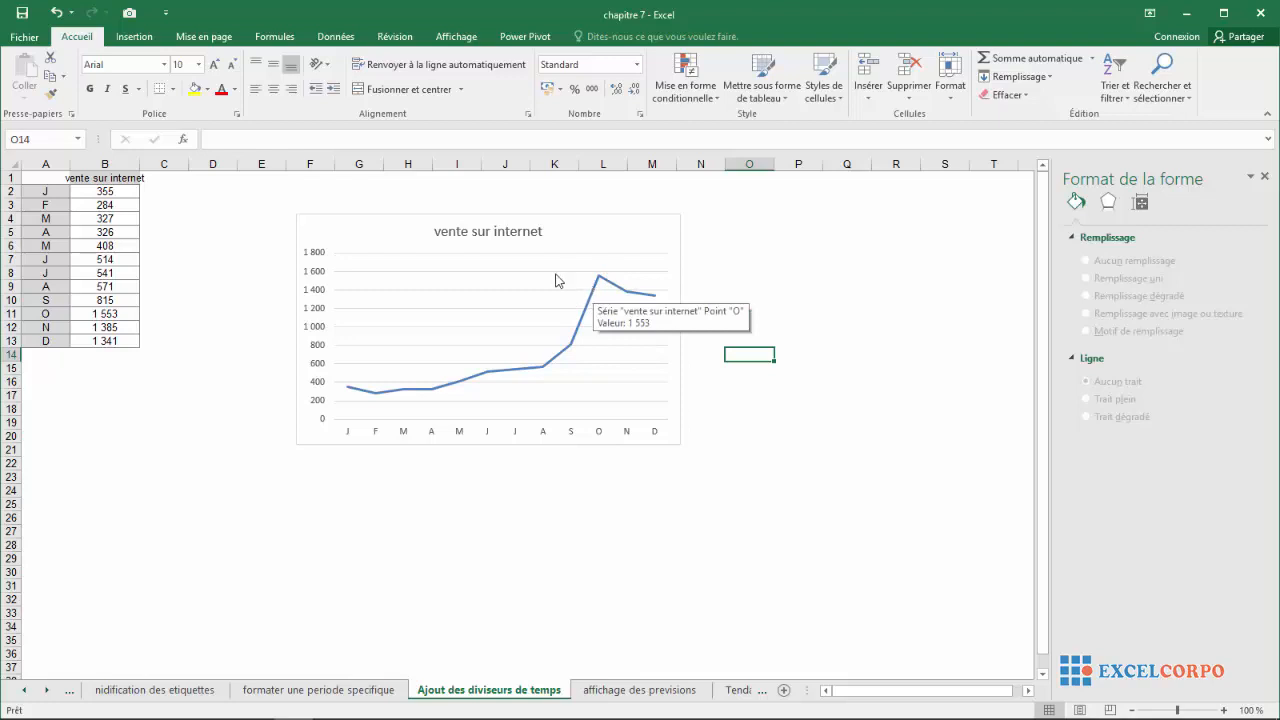
pyautogui.click(554, 273)
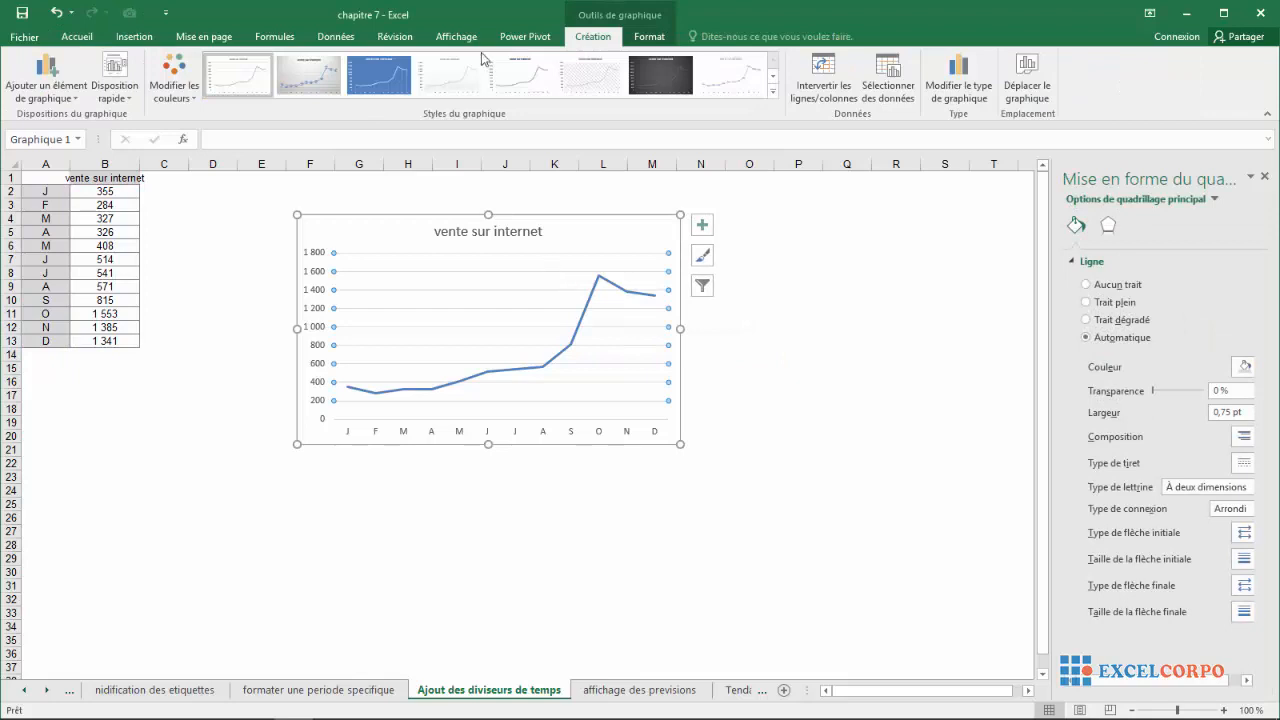
pyautogui.click(145, 37)
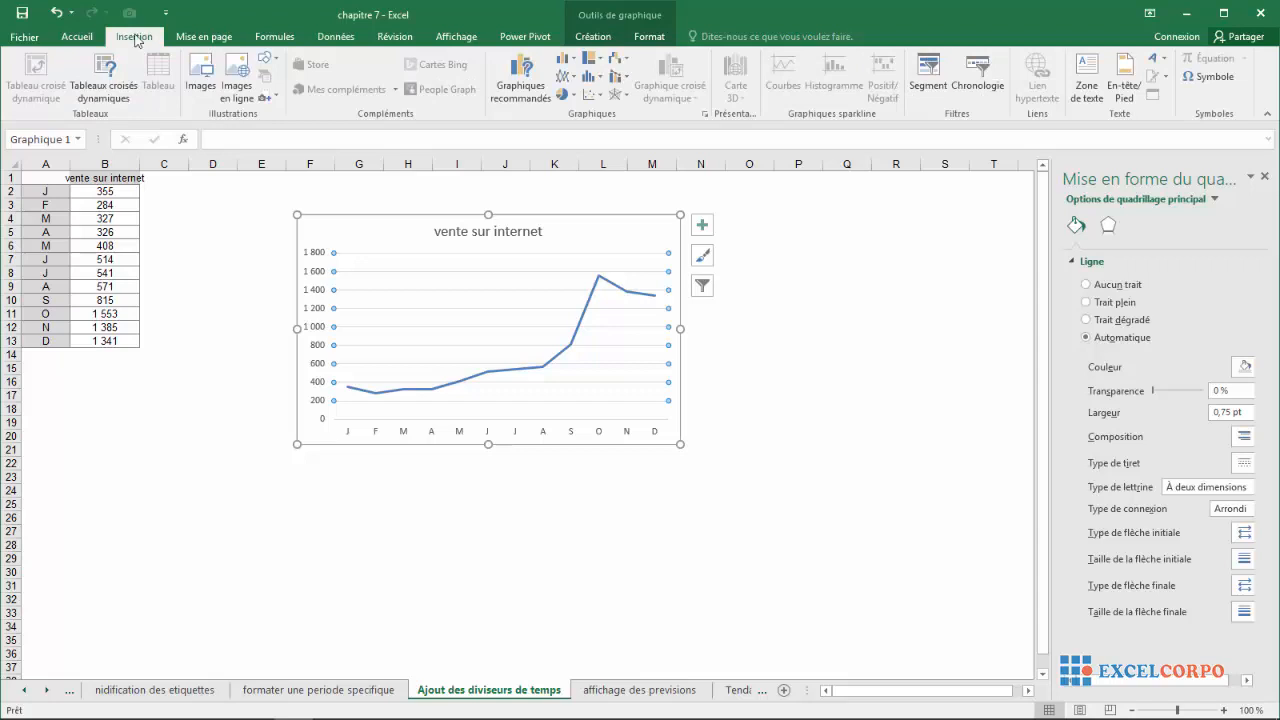
pyautogui.click(278, 67)
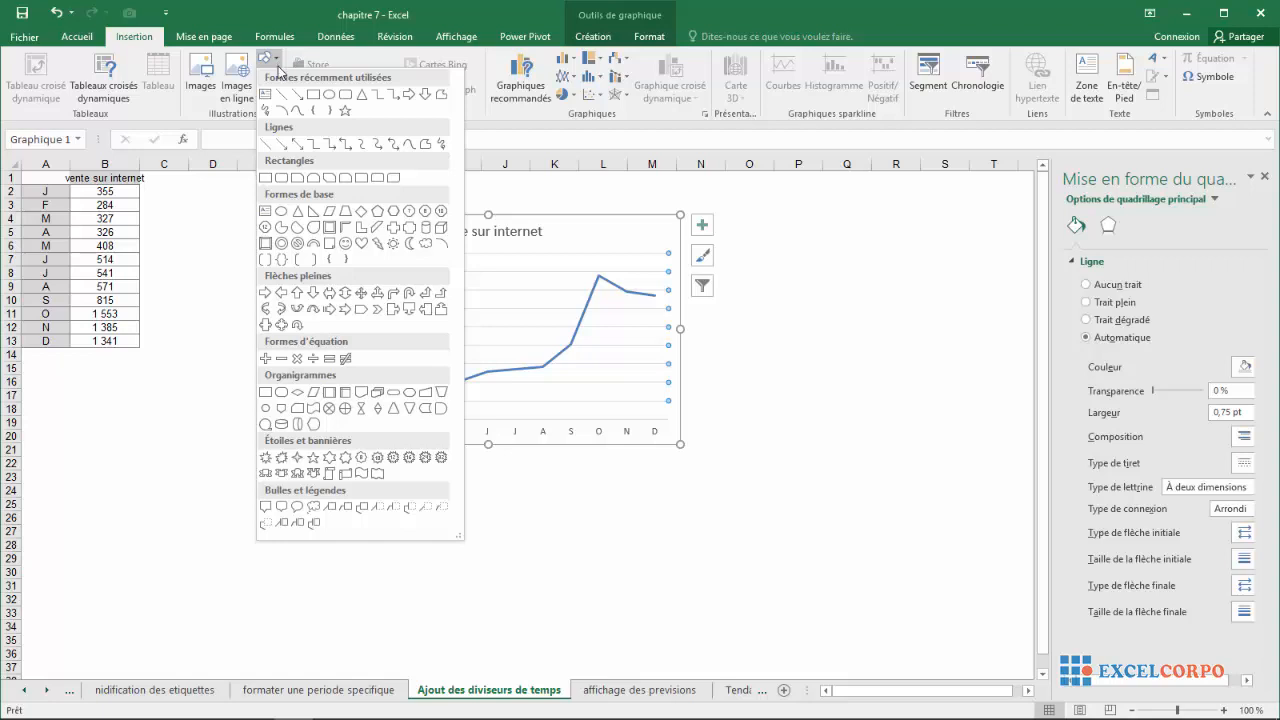
pyautogui.click(282, 94)
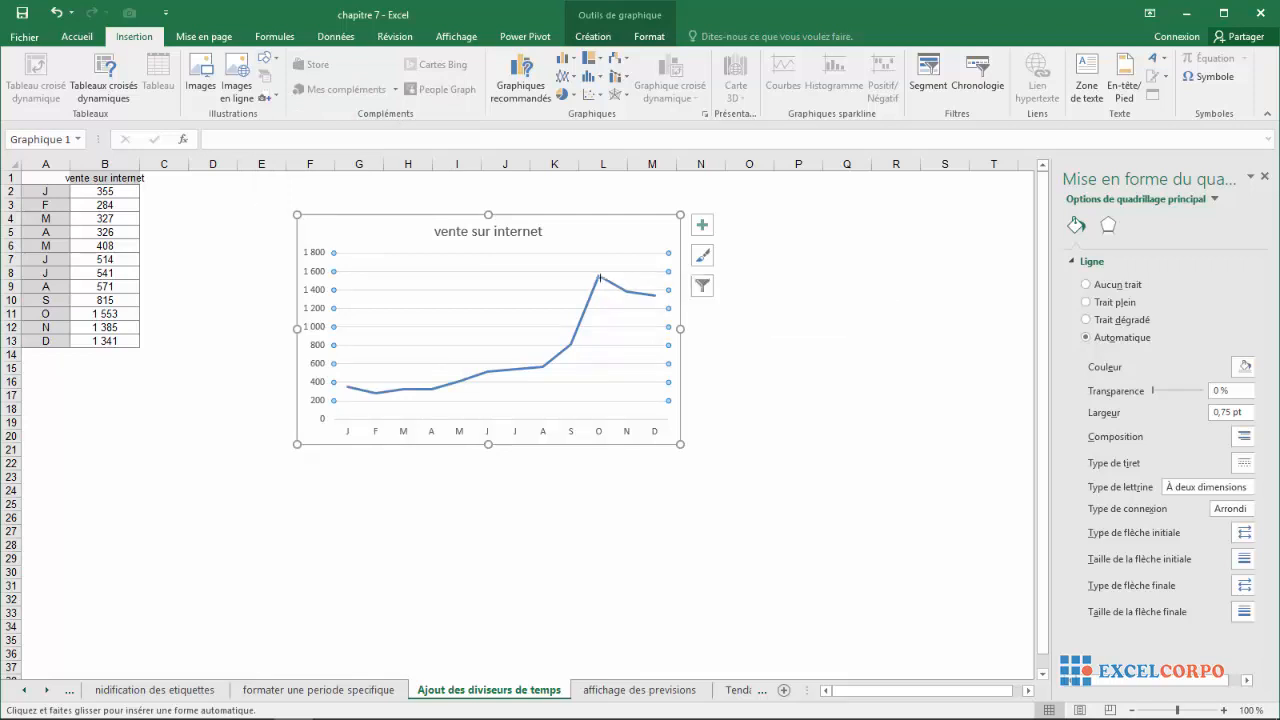
pyautogui.moveTo(598, 277)
pyautogui.mouseDown()
pyautogui.moveTo(597, 447)
pyautogui.moveTo(598, 419)
pyautogui.mouseUp()
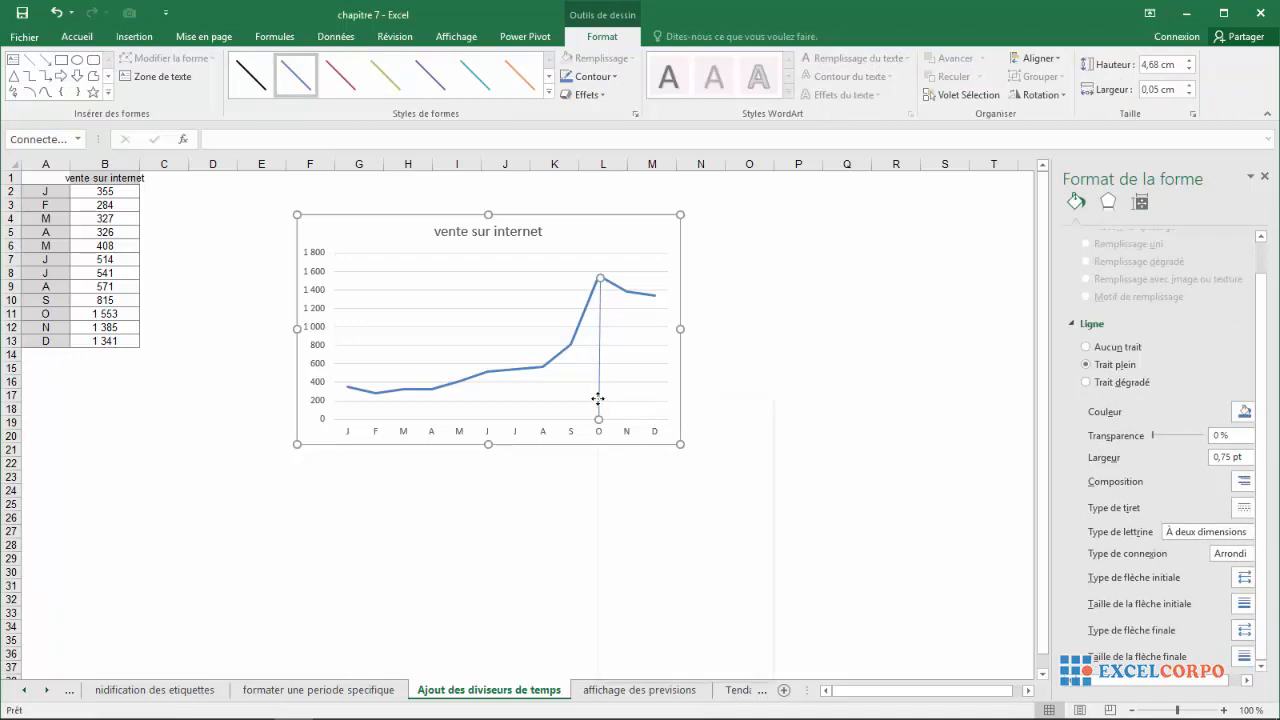
# Step: Set the colour of the vertical October line to standard red in its shape formatting options
pyautogui.rightClick(597, 399)
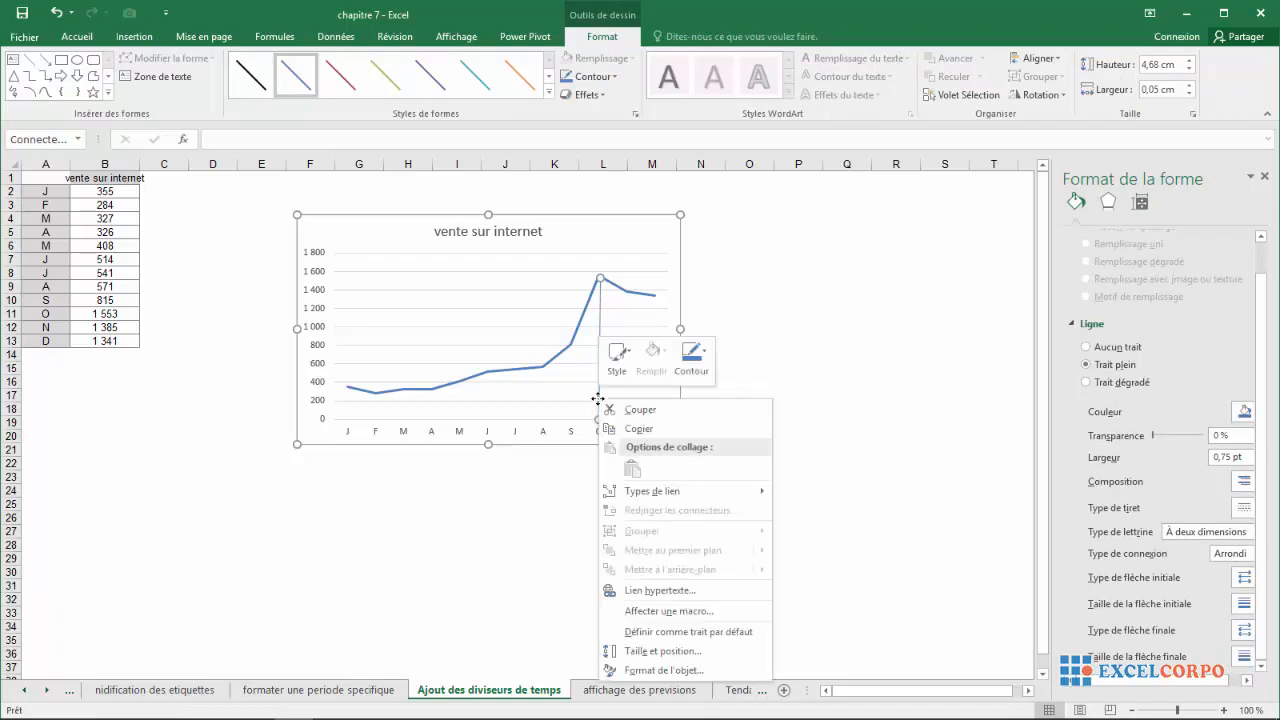
pyautogui.click(659, 669)
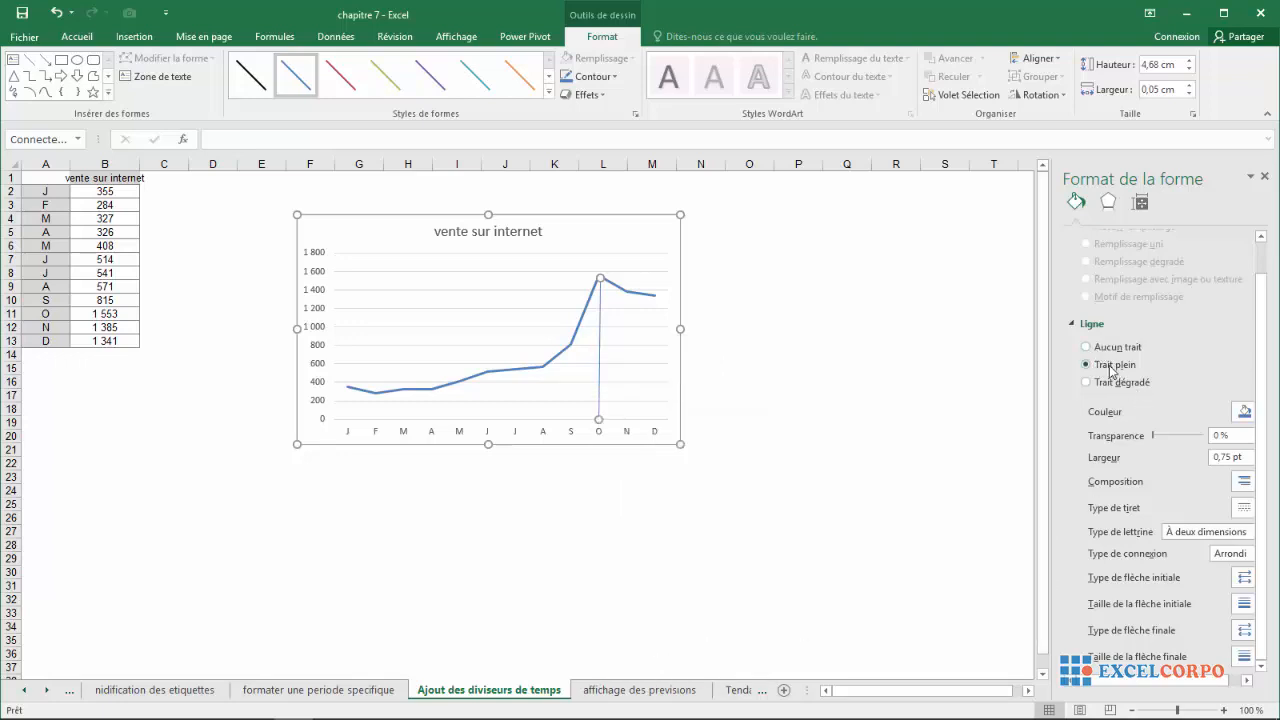
pyautogui.click(1245, 412)
pyautogui.click(1246, 411)
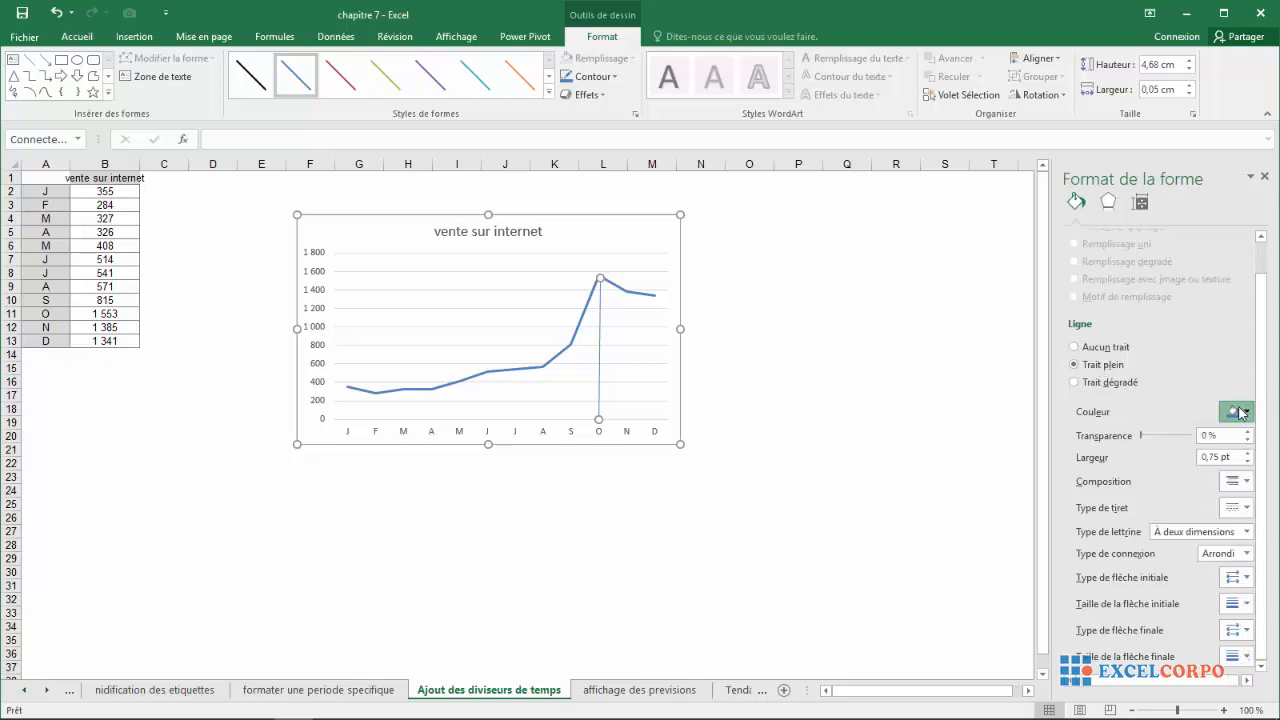
pyautogui.click(1240, 411)
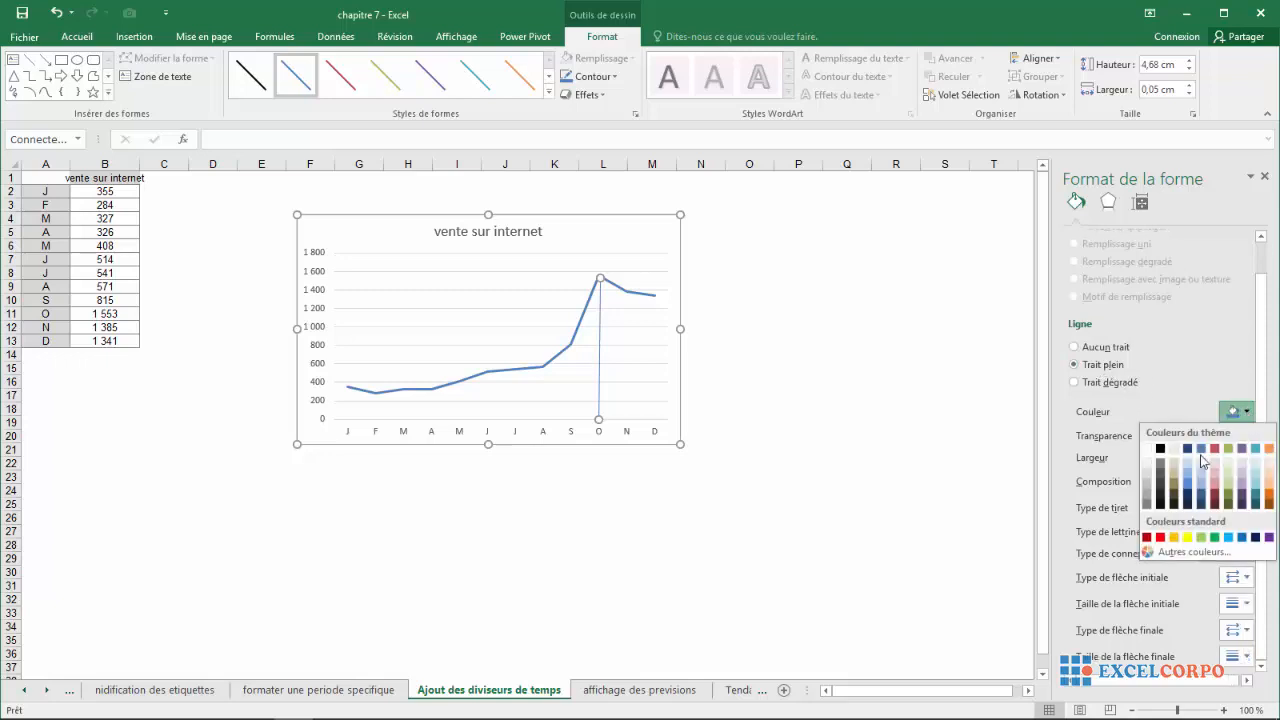
pyautogui.click(1161, 537)
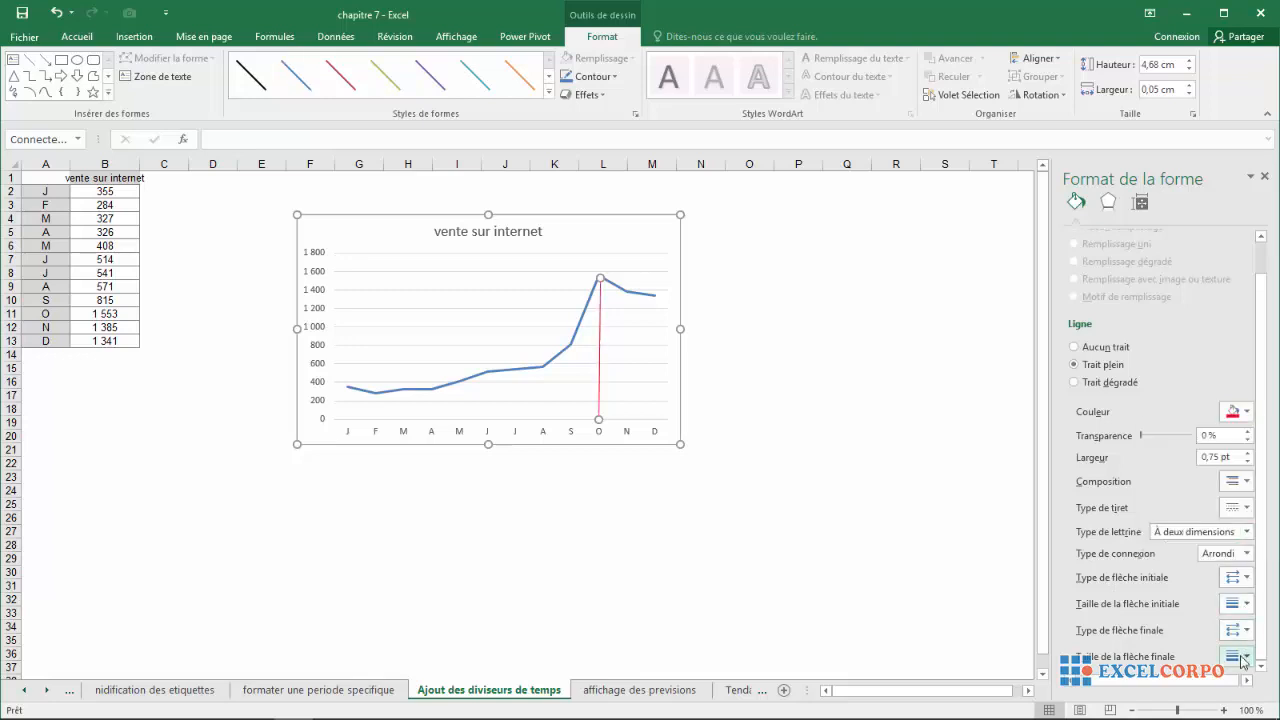
# Step: Give the October line the smallest end arrow size and a dashed line style
pyautogui.click(1238, 577)
pyautogui.click(1208, 608)
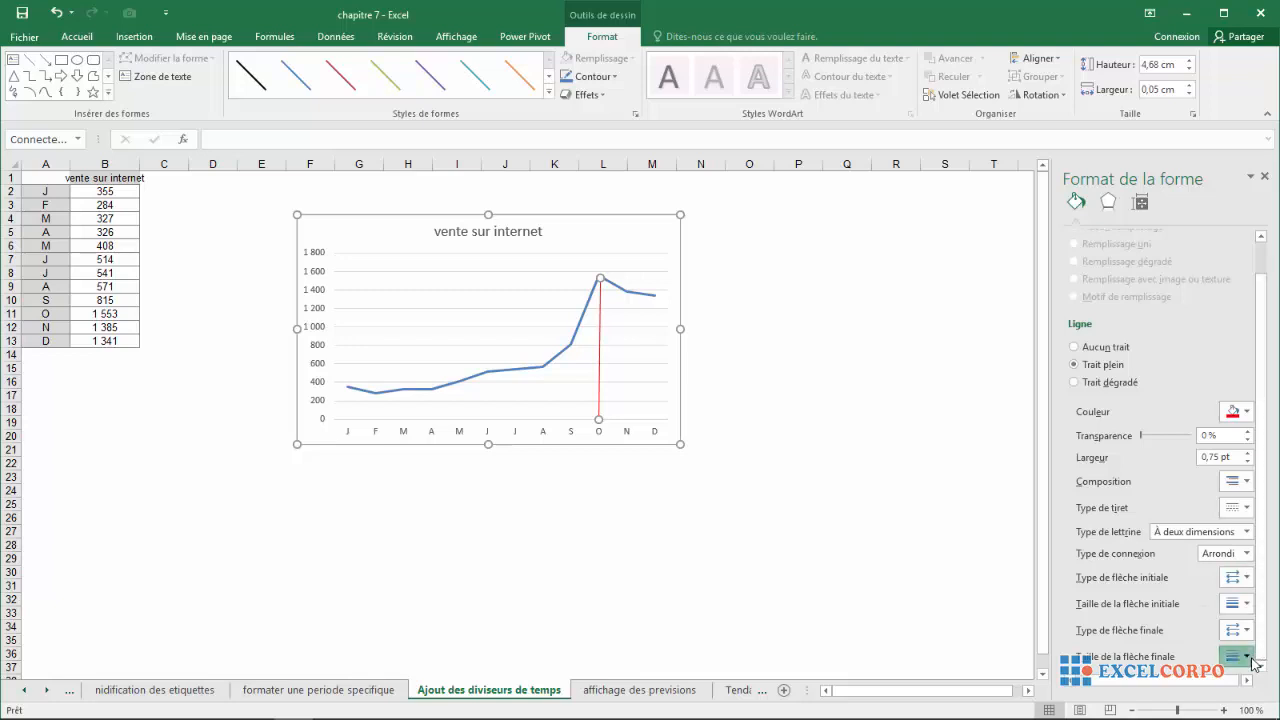
pyautogui.click(1252, 659)
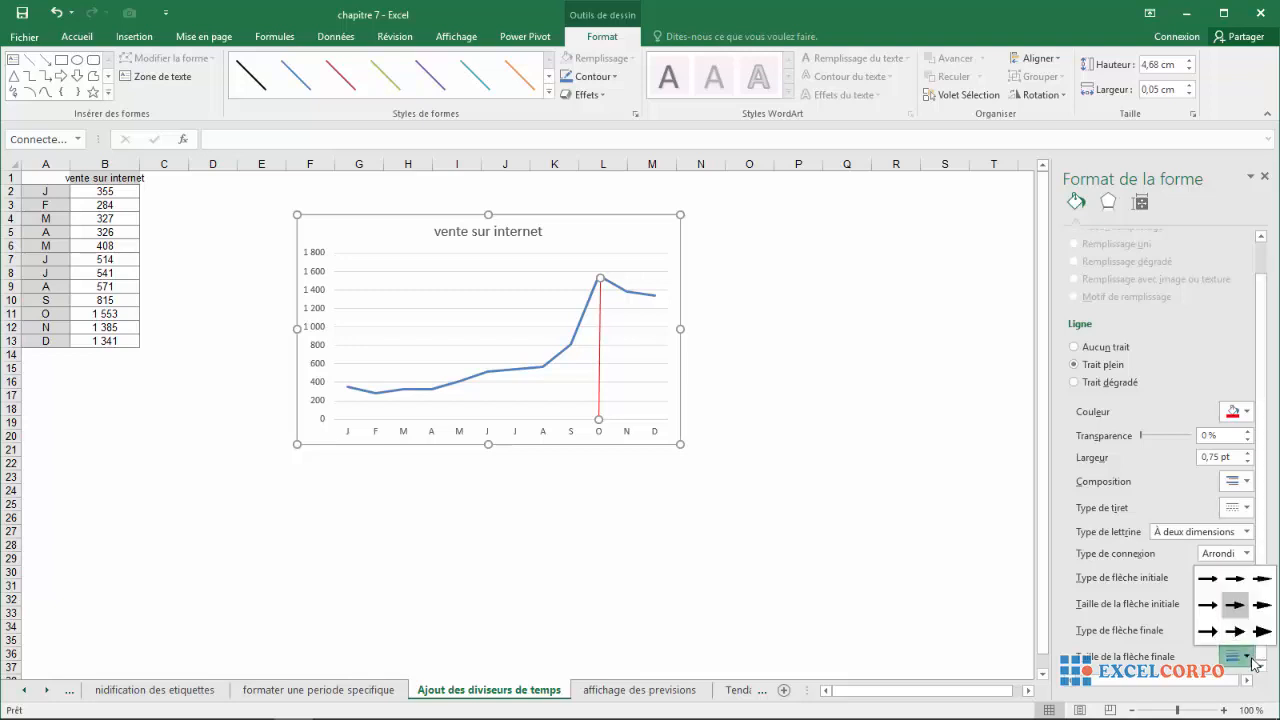
pyautogui.click(1210, 580)
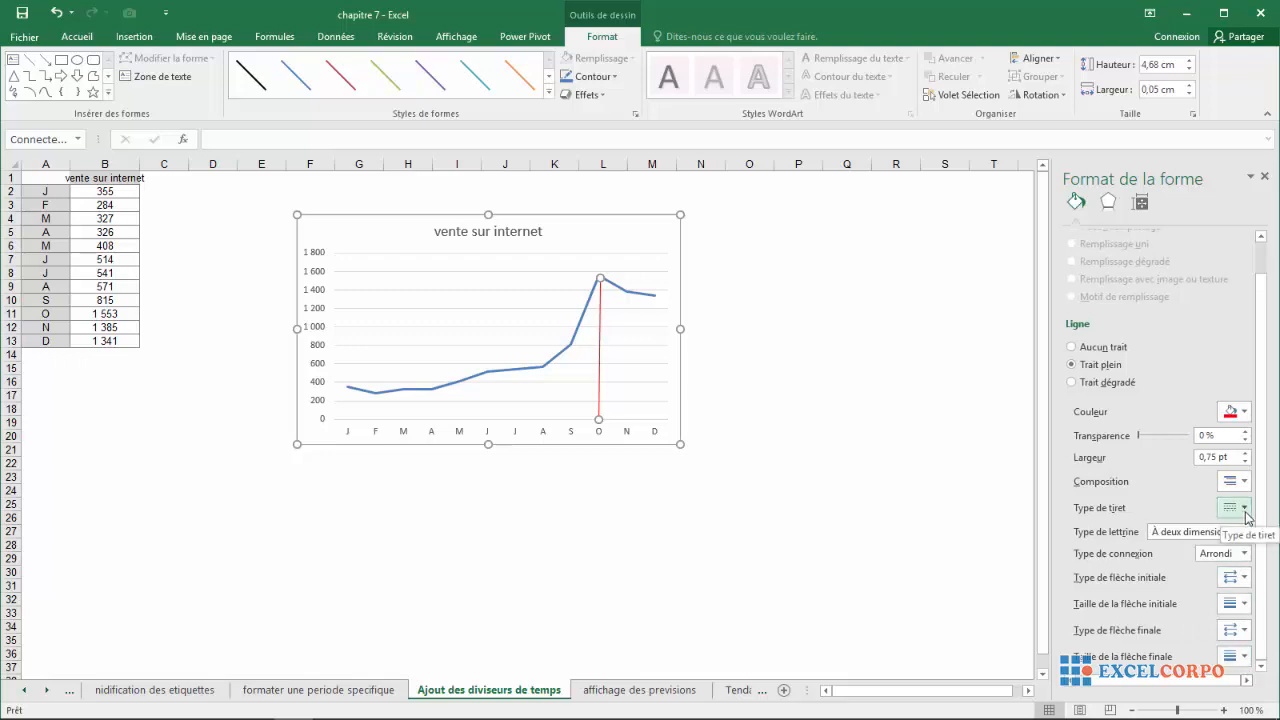
pyautogui.click(1233, 510)
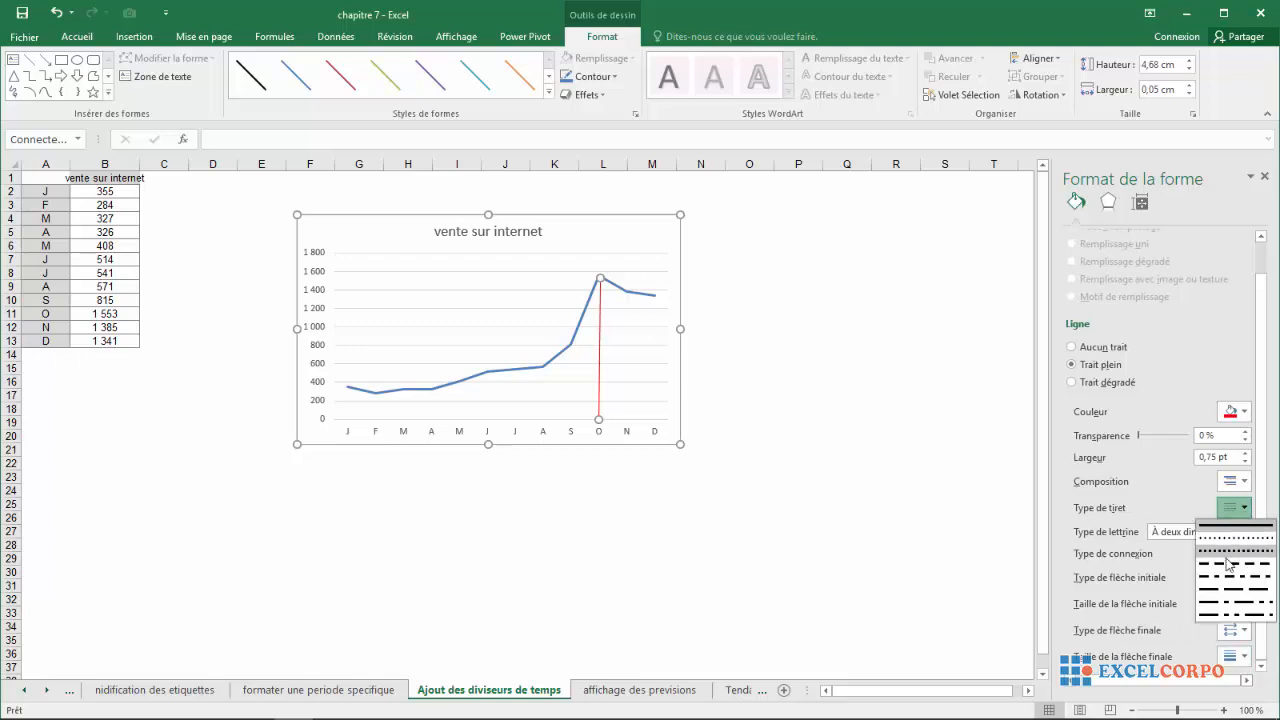
pyautogui.click(1226, 568)
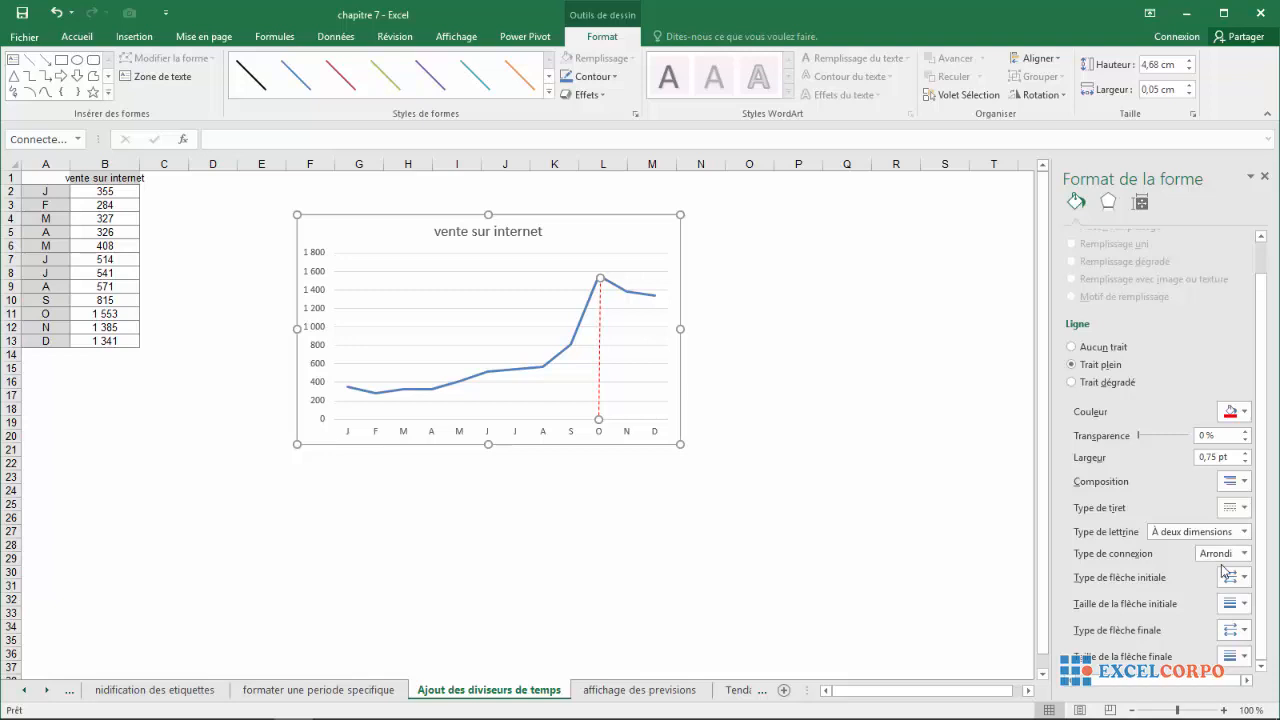
# Step: Thicken the dashed October line to a width of 1,75 pt and deselect it
pyautogui.click(1246, 533)
pyautogui.click(1246, 536)
pyautogui.click(1240, 481)
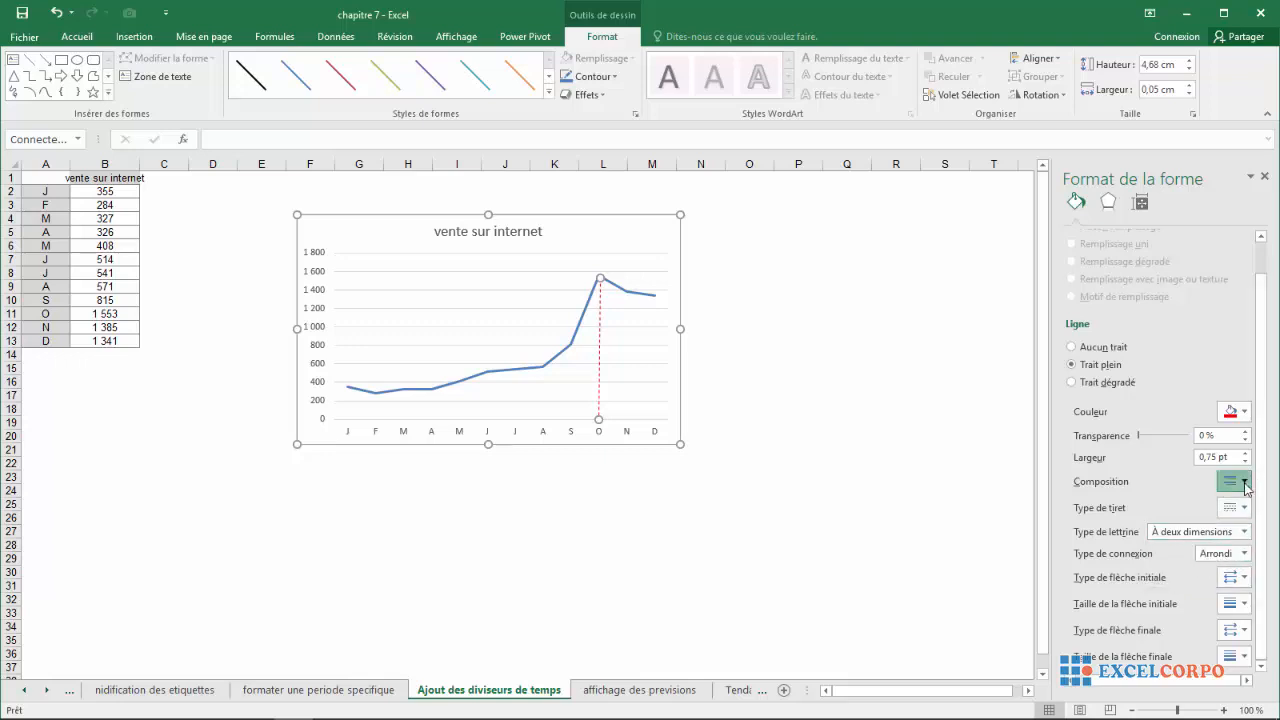
pyautogui.click(1240, 482)
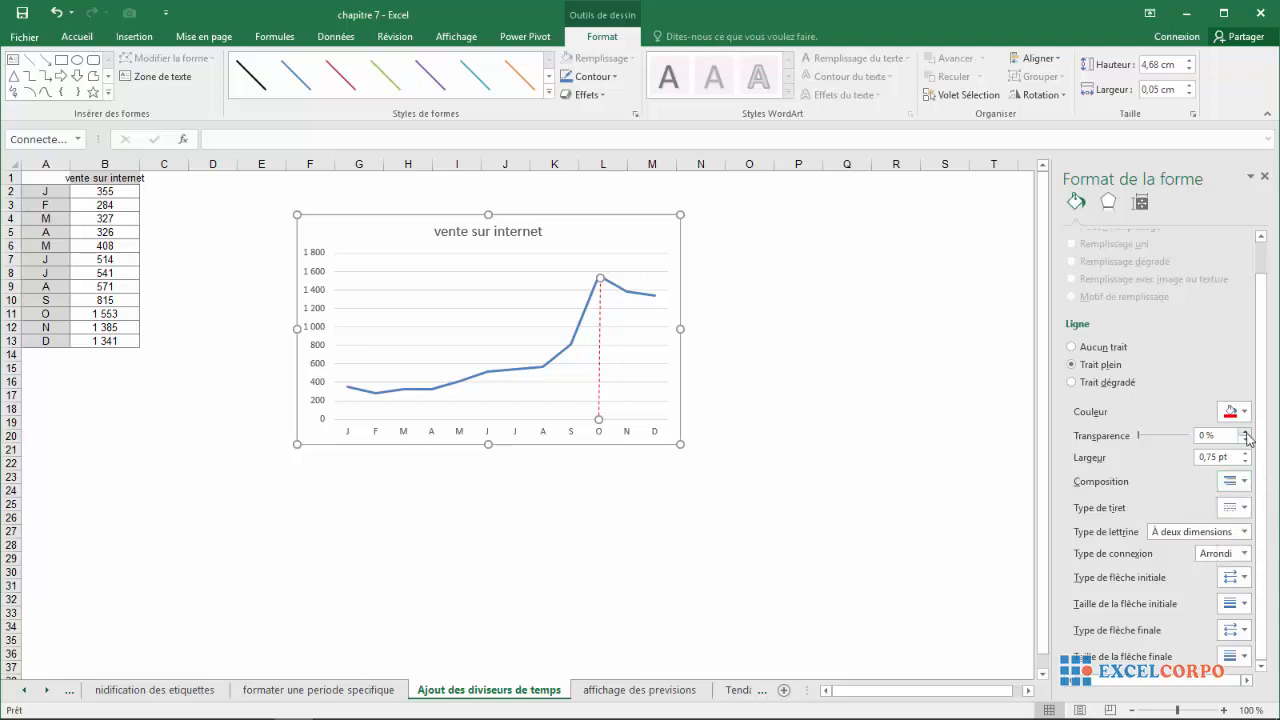
pyautogui.click(1246, 453)
pyautogui.click(1246, 453)
pyautogui.click(1246, 453)
pyautogui.click(1246, 453)
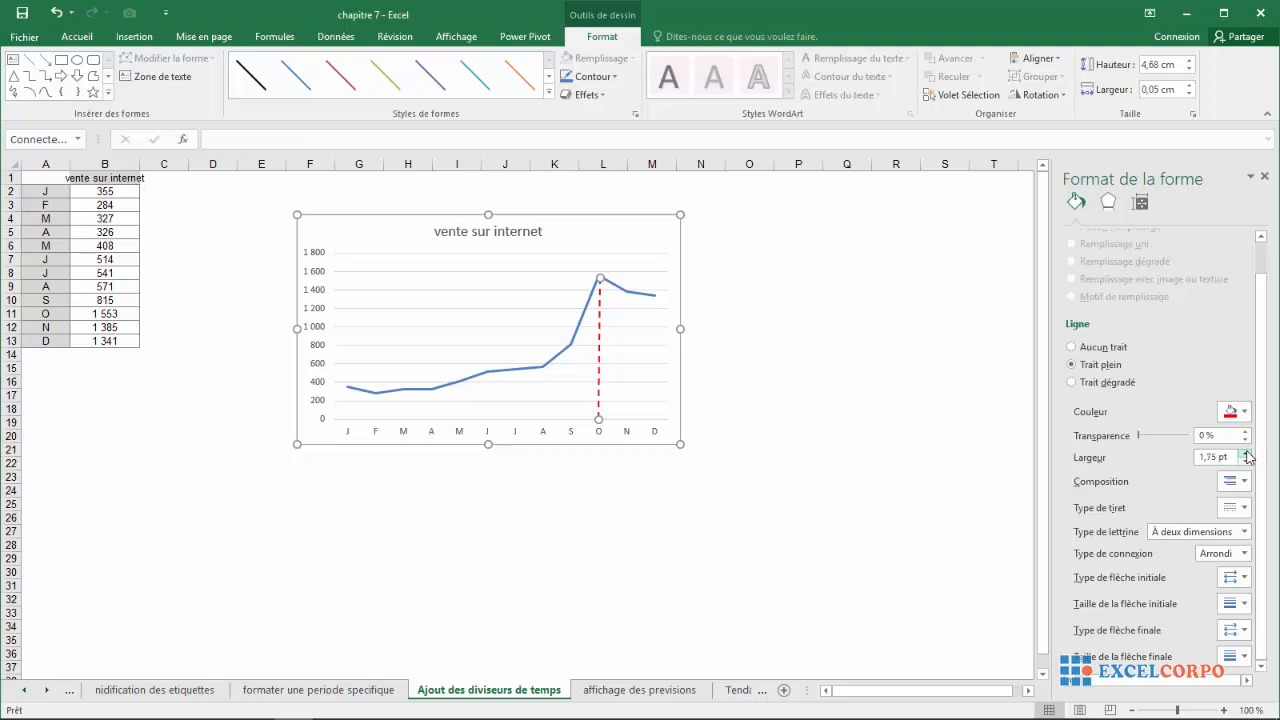
pyautogui.click(959, 465)
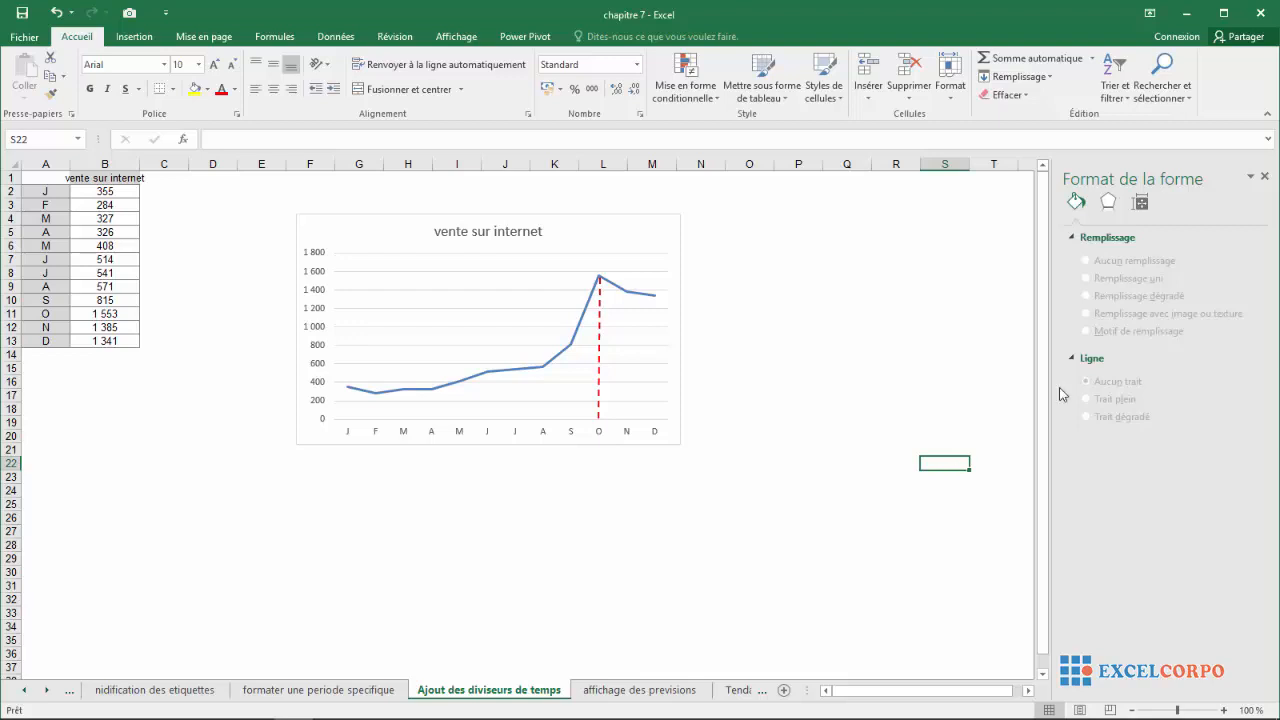
# Step: Insert a wide, one-line text box starting just above the October peak and extending beyond the chart's right edge
pyautogui.click(134, 36)
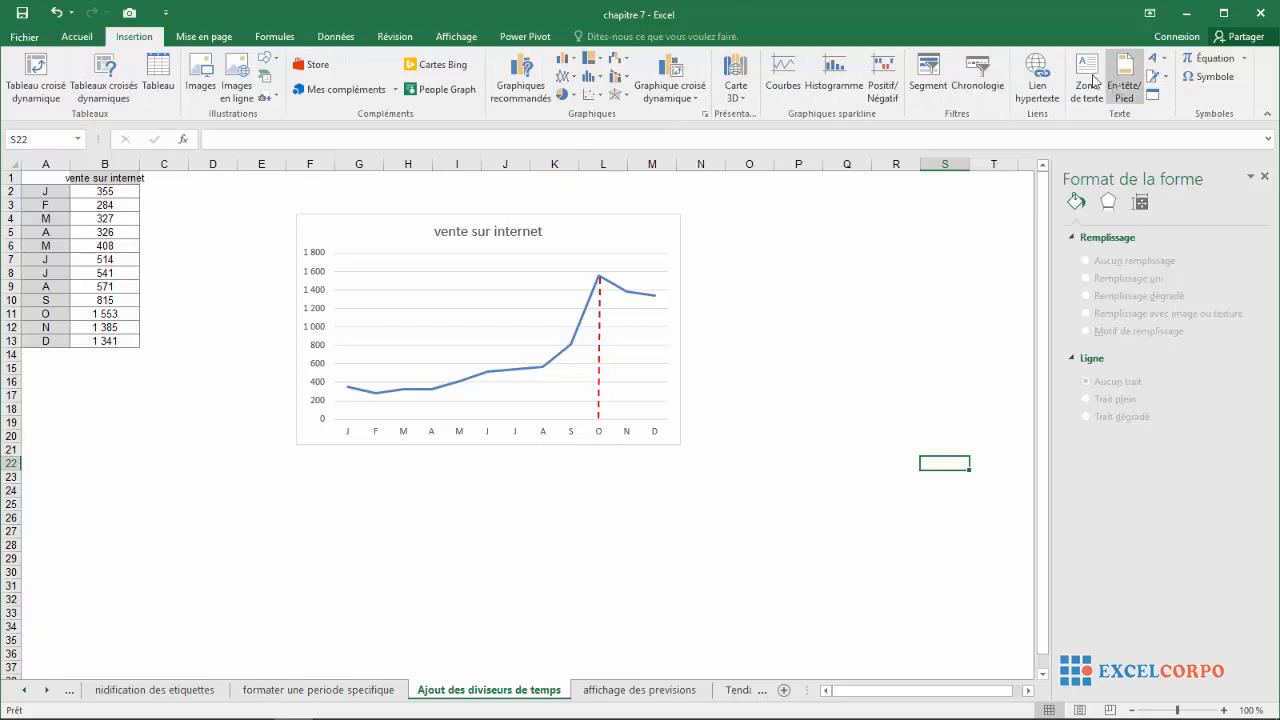
pyautogui.click(1087, 80)
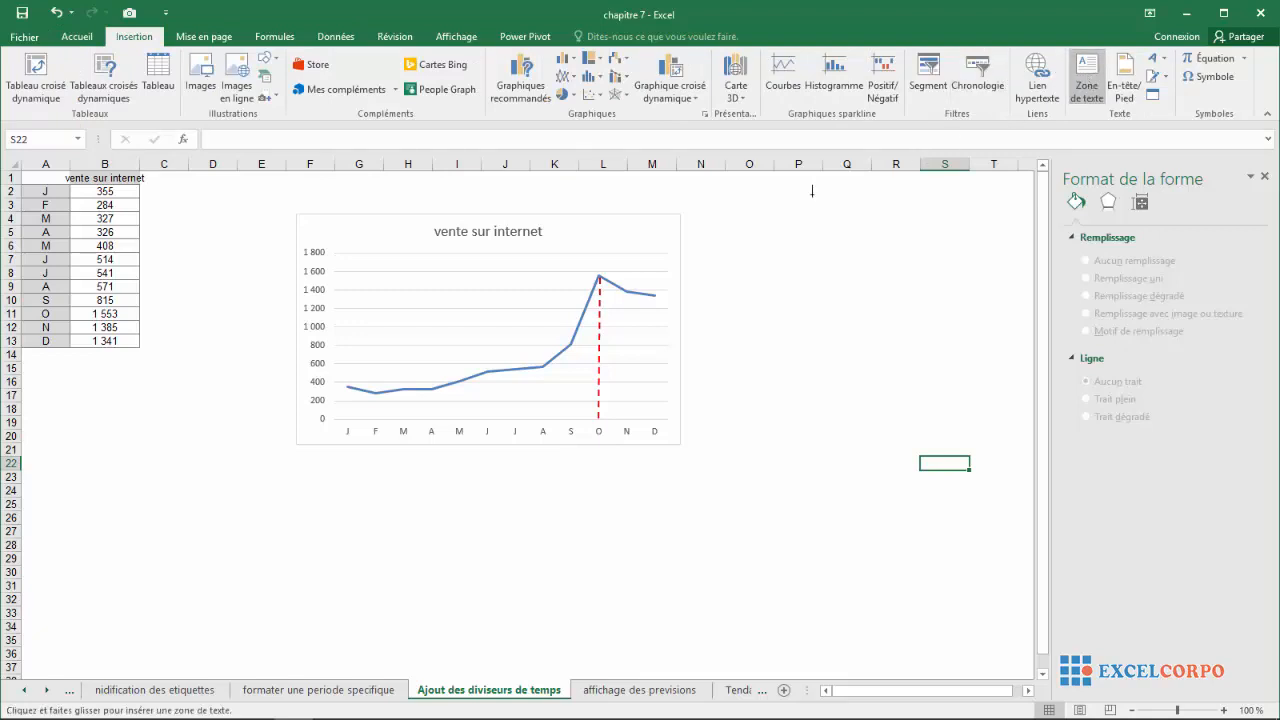
pyautogui.moveTo(595, 250); pyautogui.dragTo(857, 278)
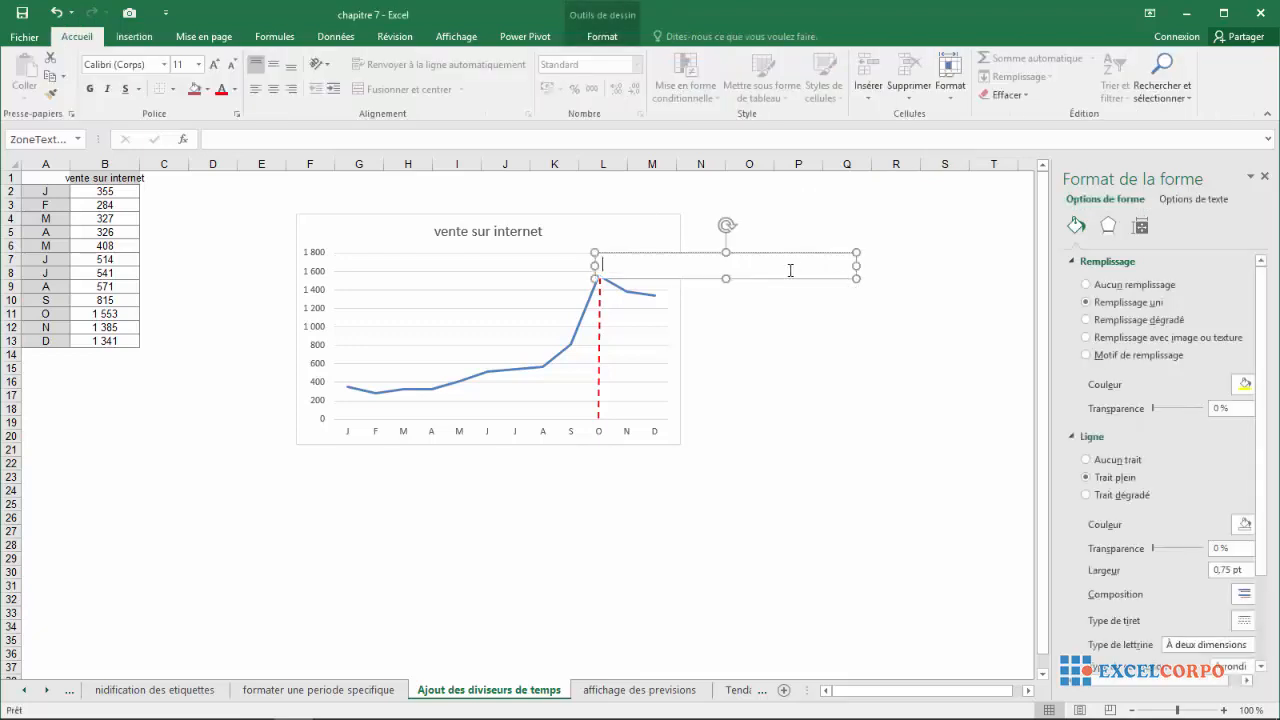
# Step: Enter the annotation "l'augmentation des prix prend effet en octobre" in the text box
pyautogui.write('lù')
pyautogui.press('BackSpace')
pyautogui.press('BackSpace')
pyautogui.write('lù')
pyautogui.press('BackSpace')
pyautogui.write('*')
pyautogui.press('BackSpace')
pyautogui.write("'")
pyautogui.write('qu')
pyautogui.press('BackSpace')
pyautogui.press('BackSpace')
pyautogui.write('aug')
pyautogui.write(',')
pyautogui.press('BackSpace')
pyautogui.write('mentation des prix')
pyautogui.moveTo(392, 712)
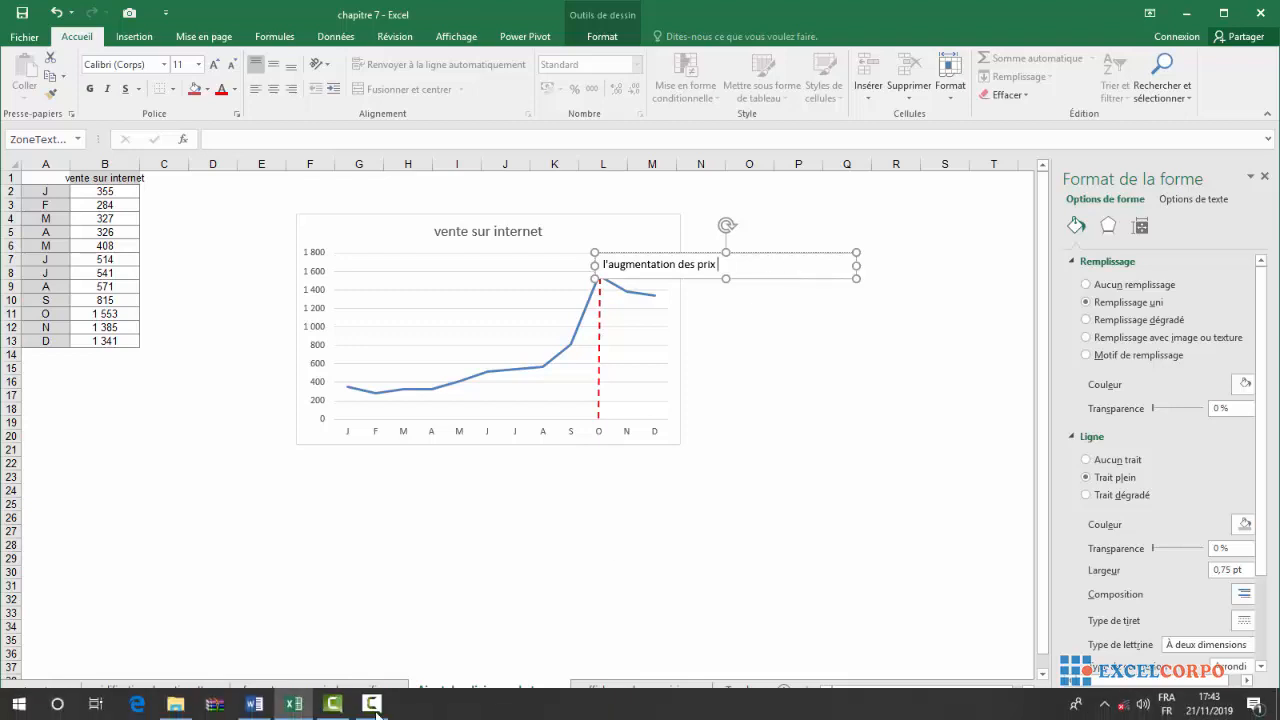
pyautogui.write('prend')
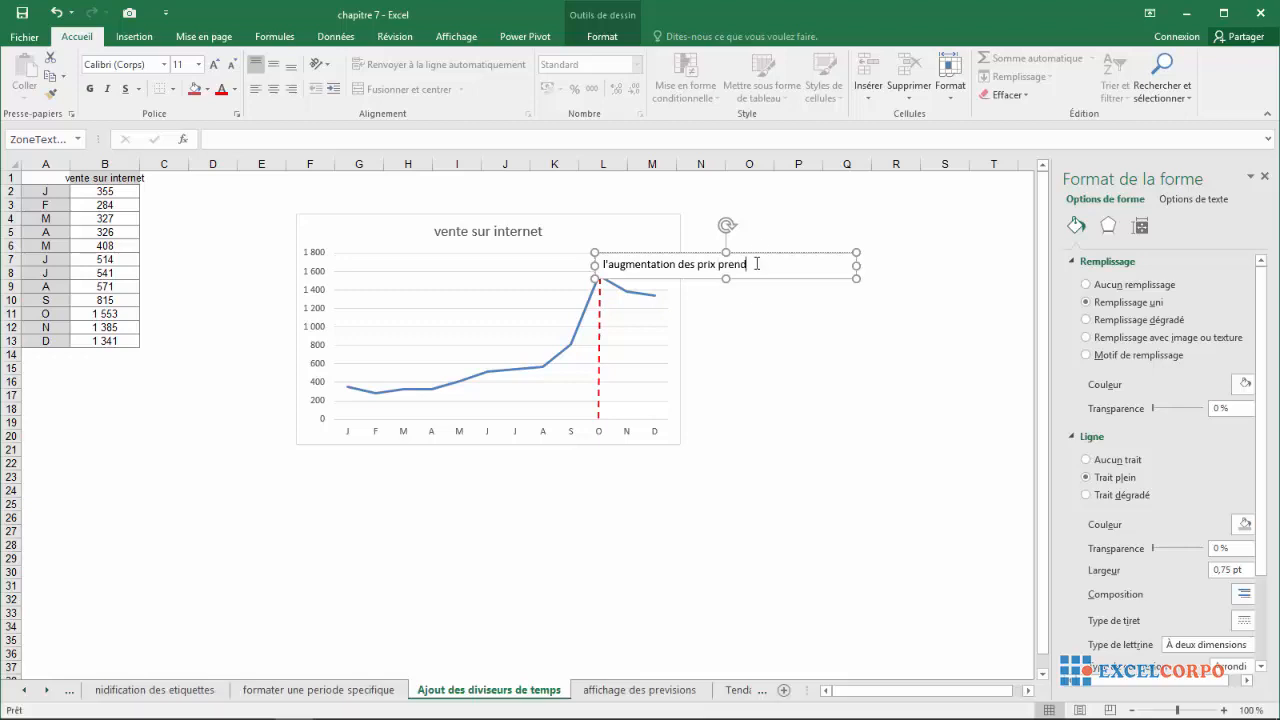
pyautogui.write(' effet en octobre')
pyautogui.click(768, 458)
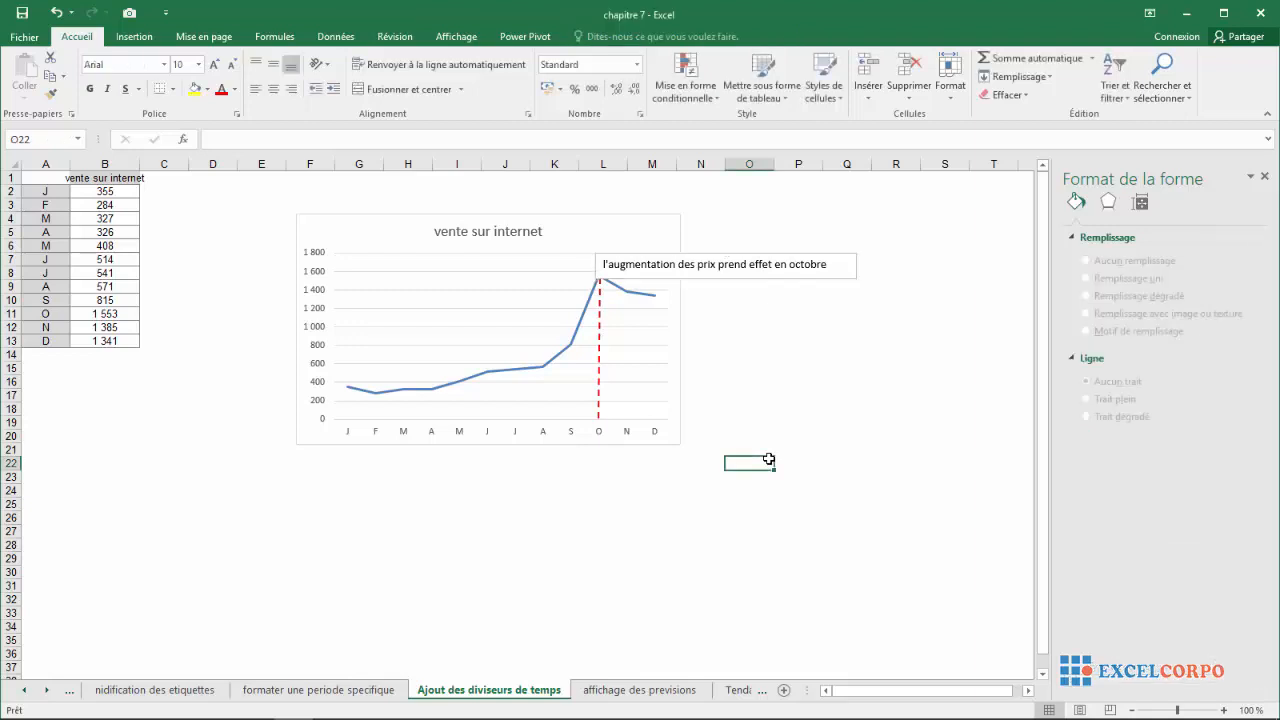
# Step: Delete the horizontal gridlines from the line chart
pyautogui.click(846, 272)
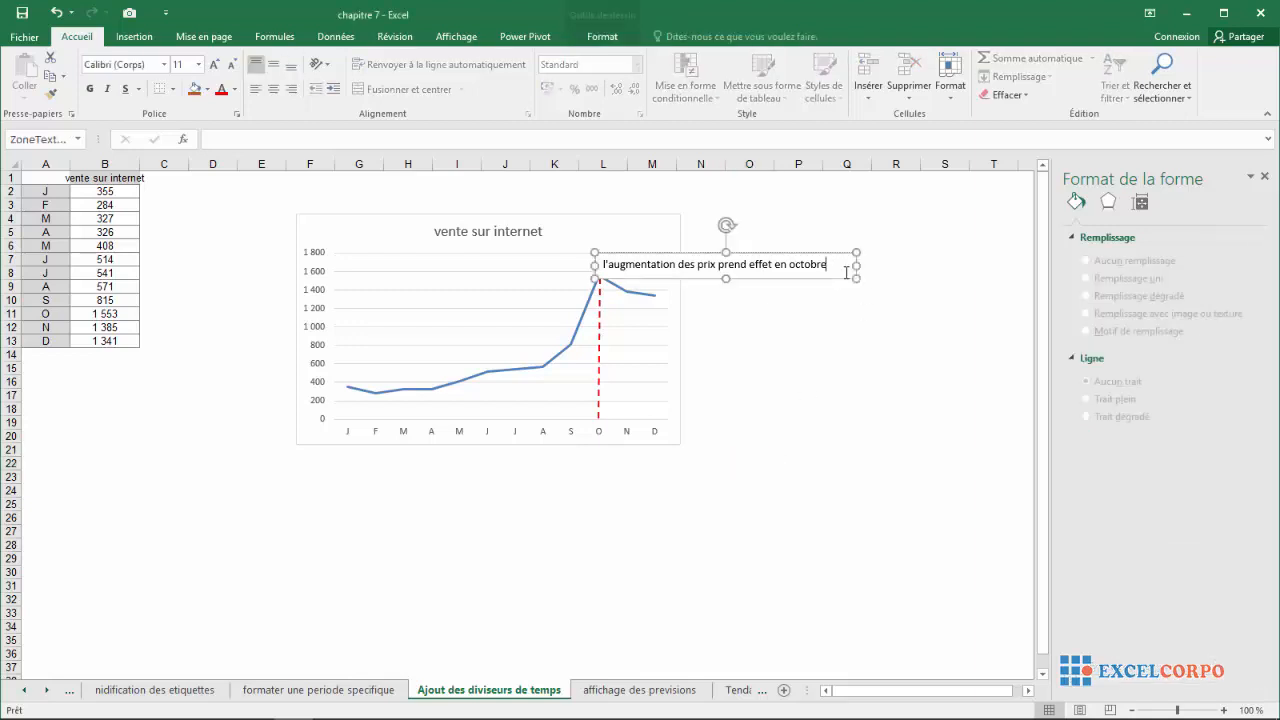
pyautogui.click(691, 411)
pyautogui.click(372, 291)
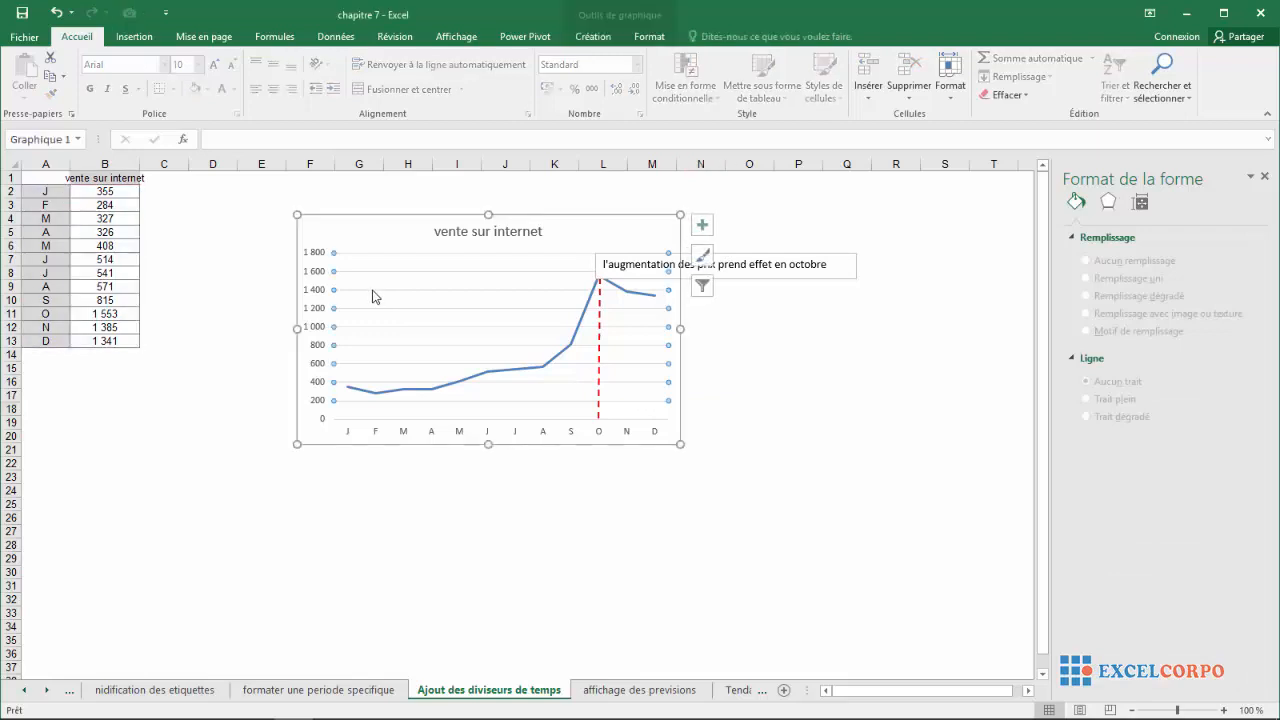
pyautogui.click(614, 434)
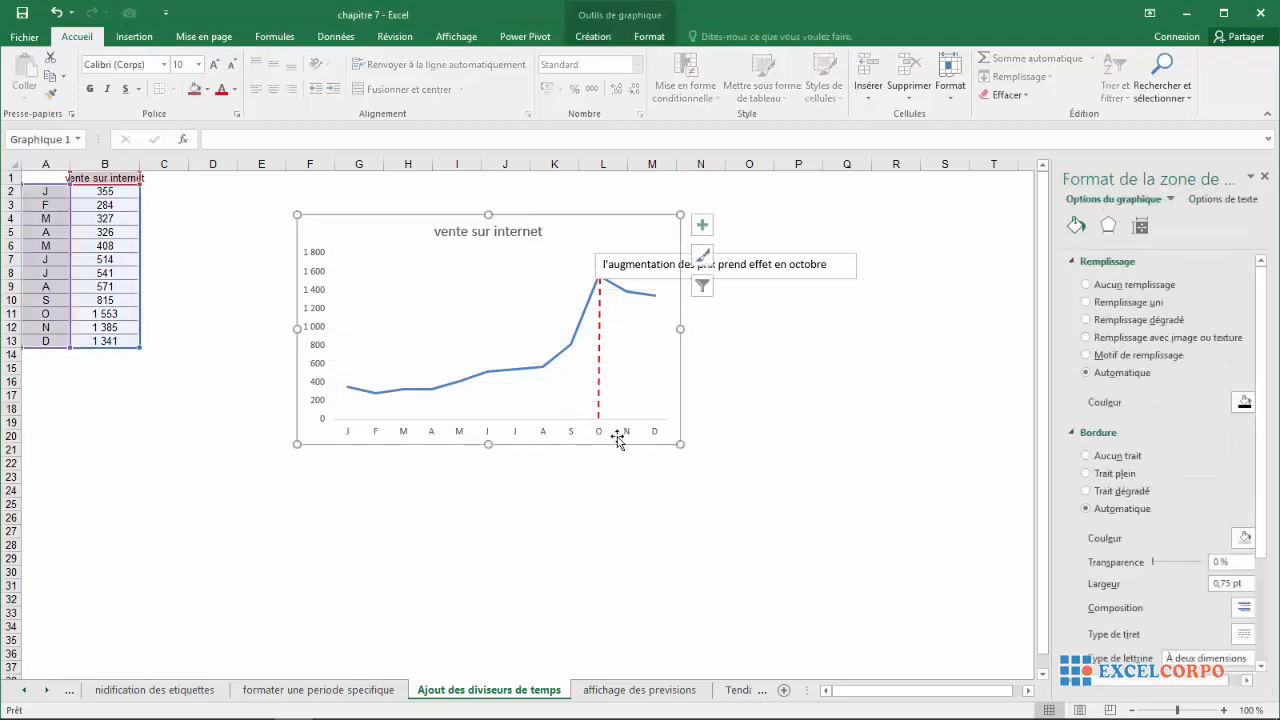
pyautogui.click(748, 463)
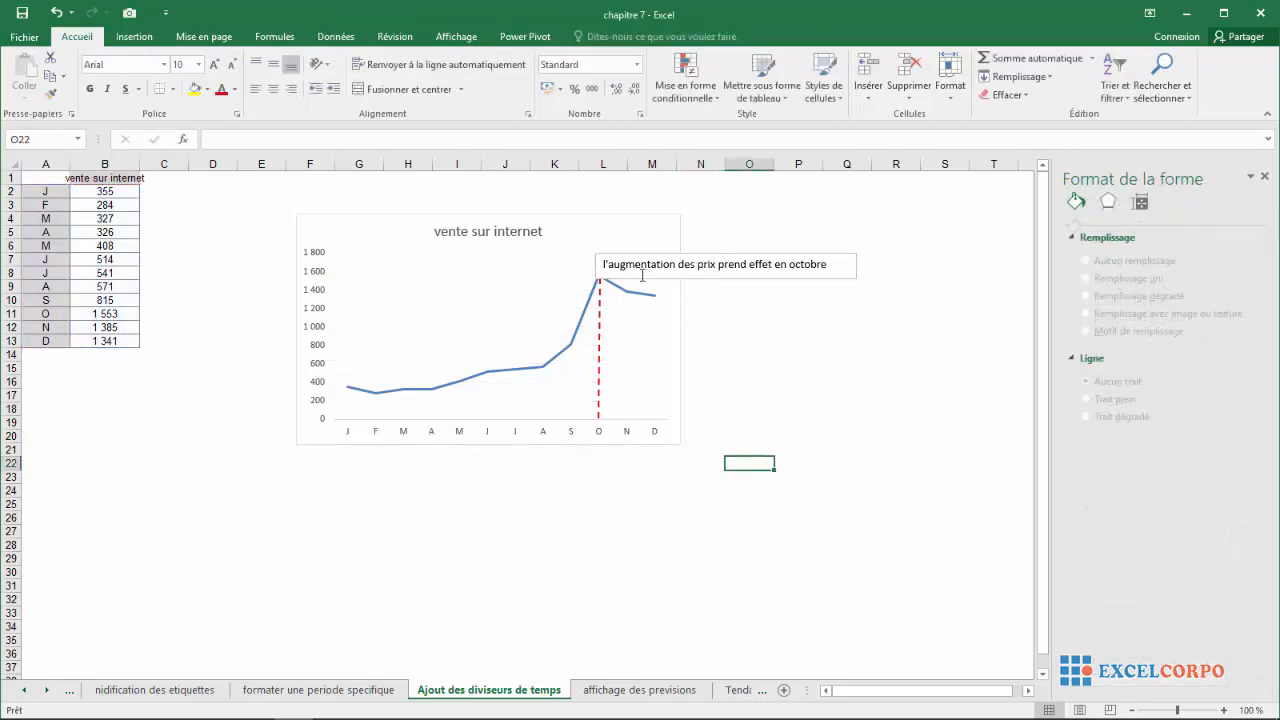
# Step: Move the annotation text box left and slightly up so it sits over the top of the dashed October line
pyautogui.click(642, 274)
pyautogui.moveTo(599, 252); pyautogui.dragTo(523, 243)
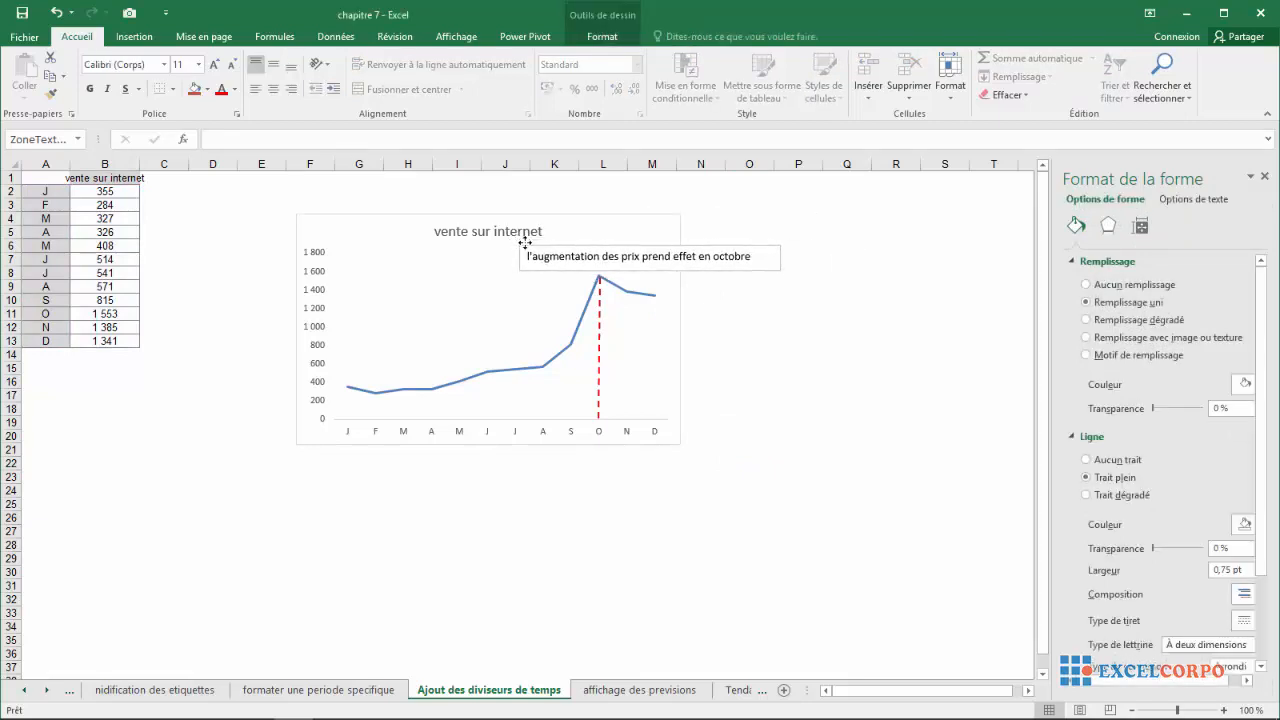
pyautogui.click(846, 368)
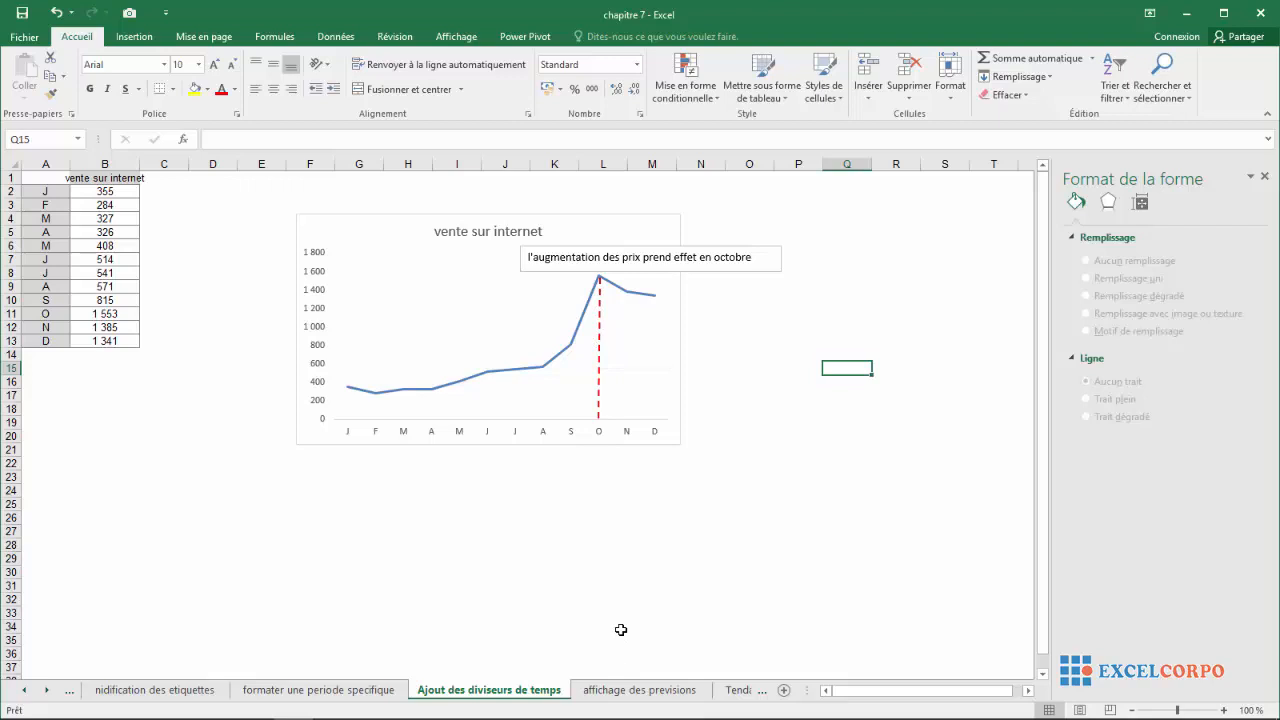
# Step: Go to the sheet "affichage des previsions" and examine its "VENTE 2012" and "Previsions 2013" columns
pyautogui.click(622, 690)
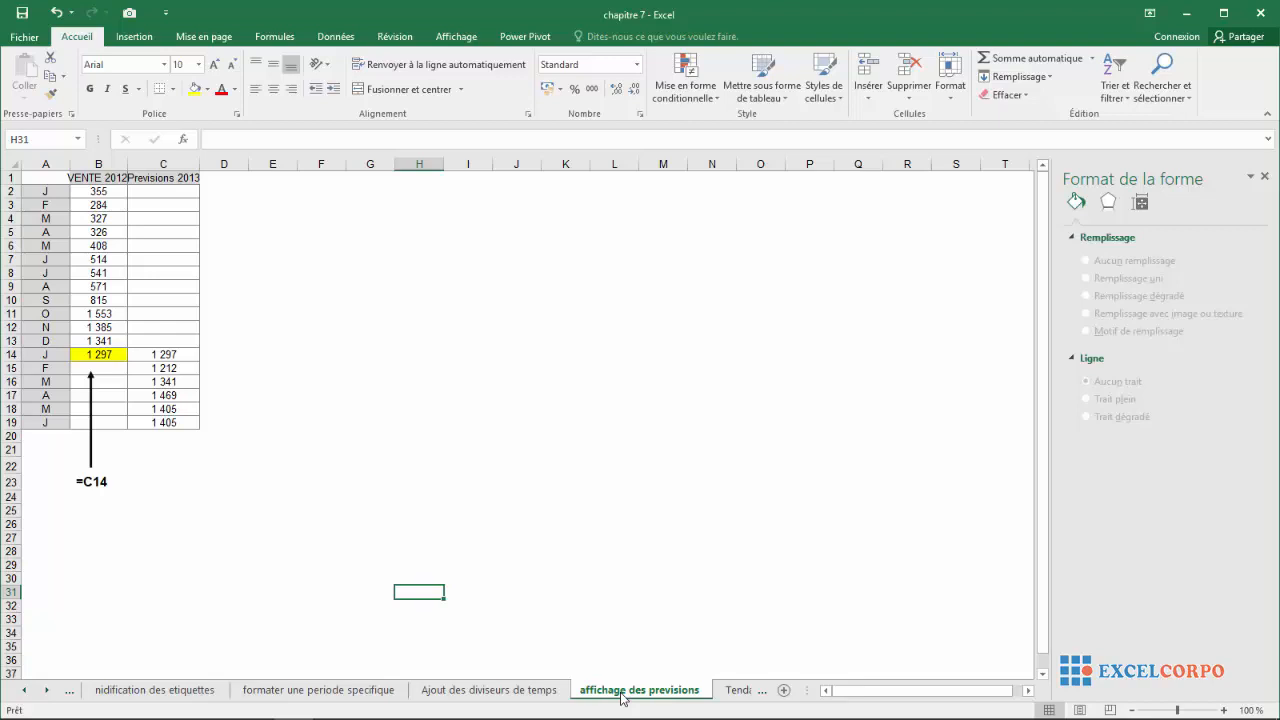
pyautogui.click(101, 176)
pyautogui.click(150, 186)
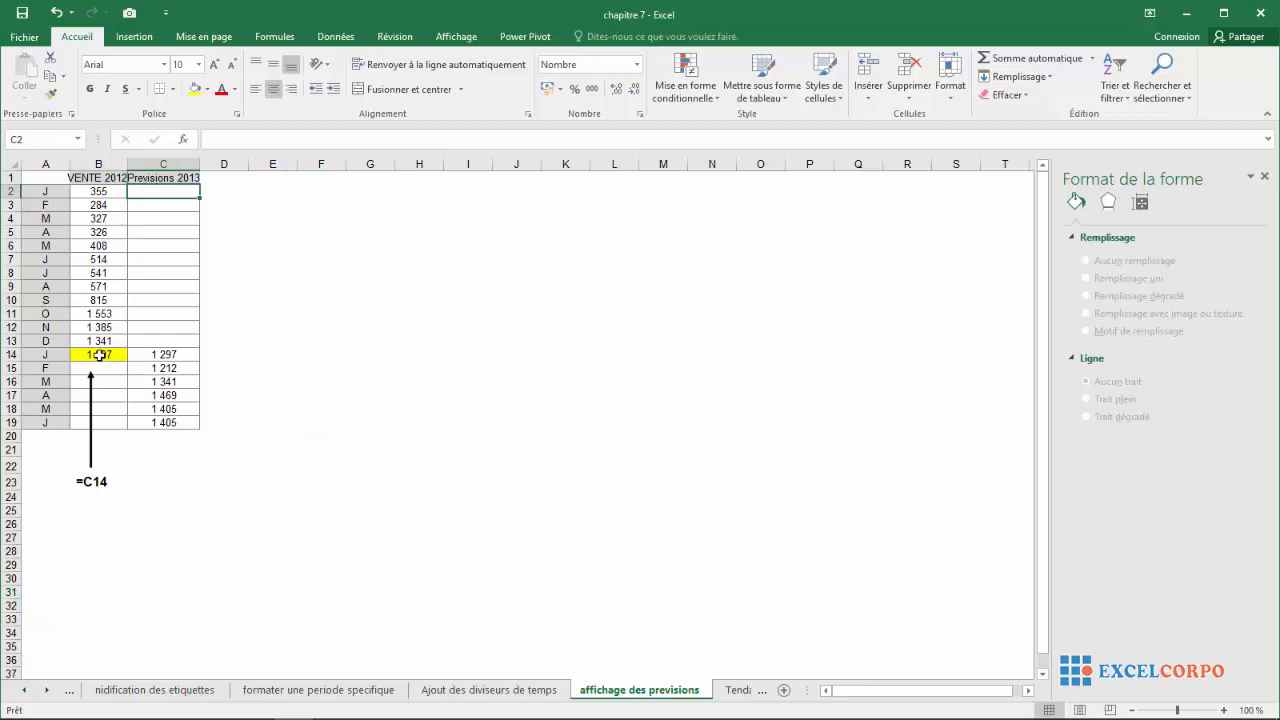
# Step: Insert a 2D line chart from the range A1:C19 and place it beside the data table, near the upper rows
pyautogui.click(100, 355)
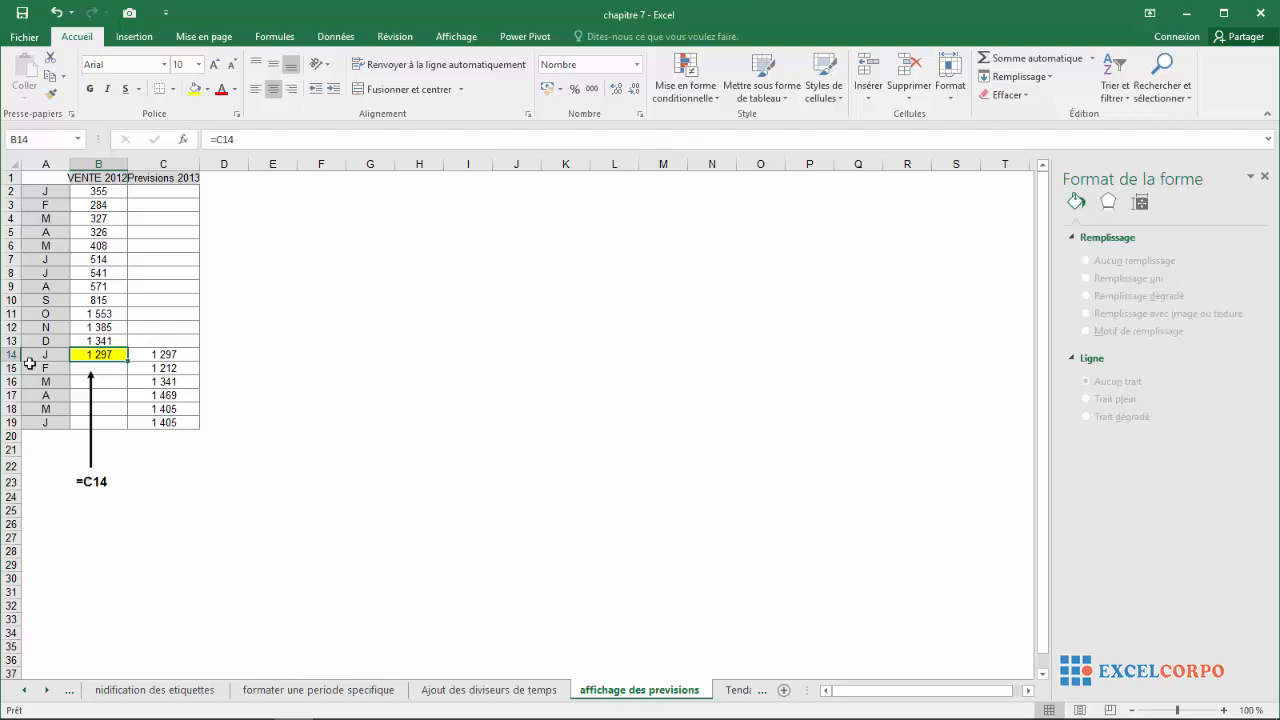
pyautogui.click(48, 175)
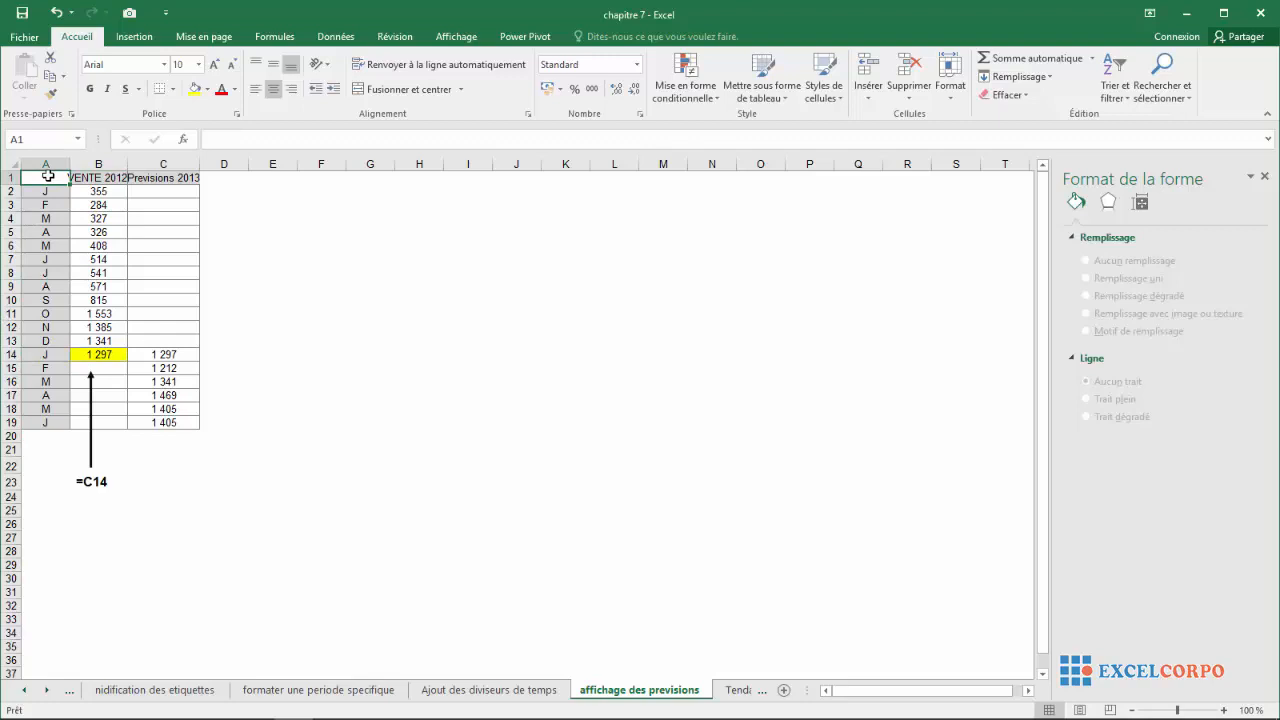
pyautogui.moveTo(48, 175); pyautogui.dragTo(166, 424)
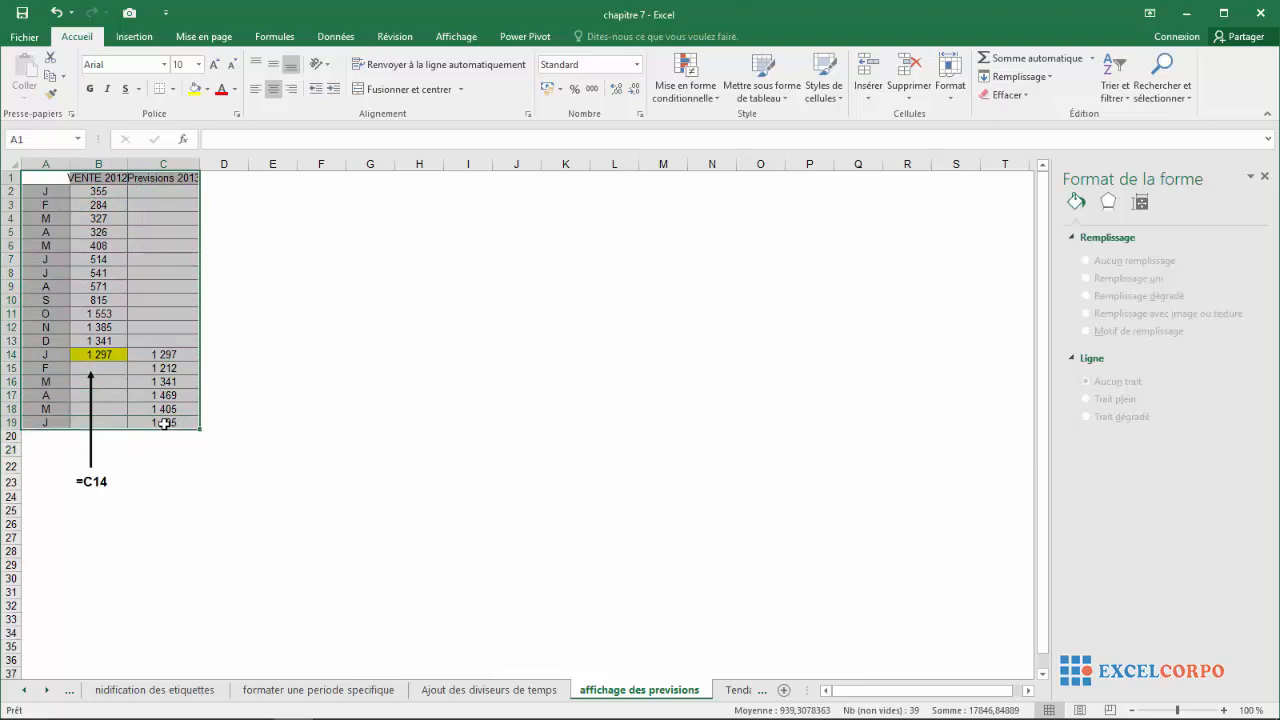
pyautogui.click(134, 36)
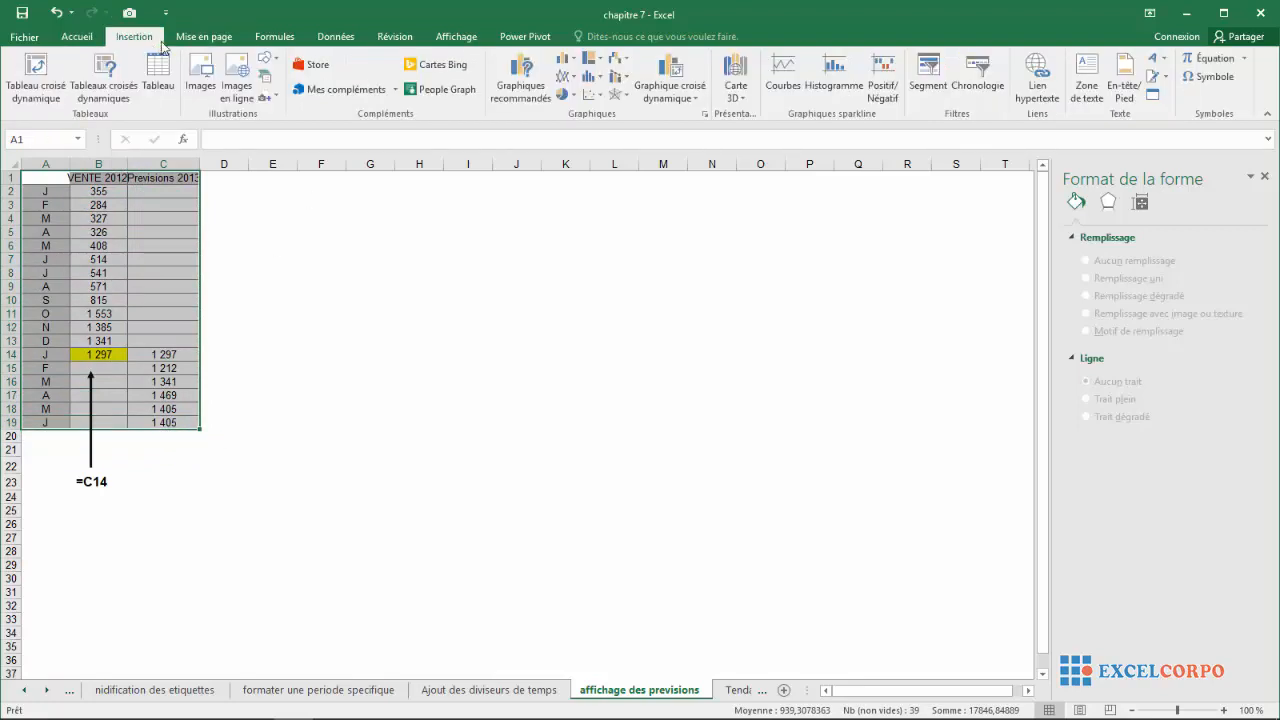
pyautogui.click(566, 76)
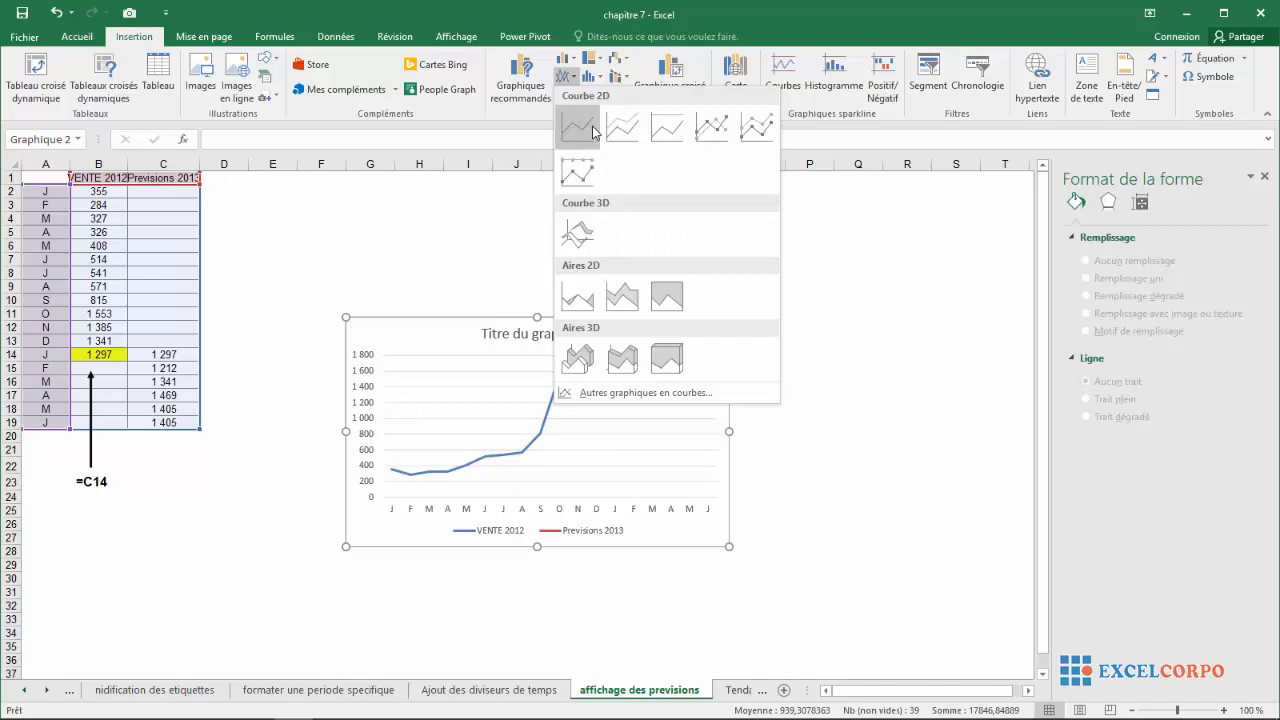
pyautogui.click(578, 127)
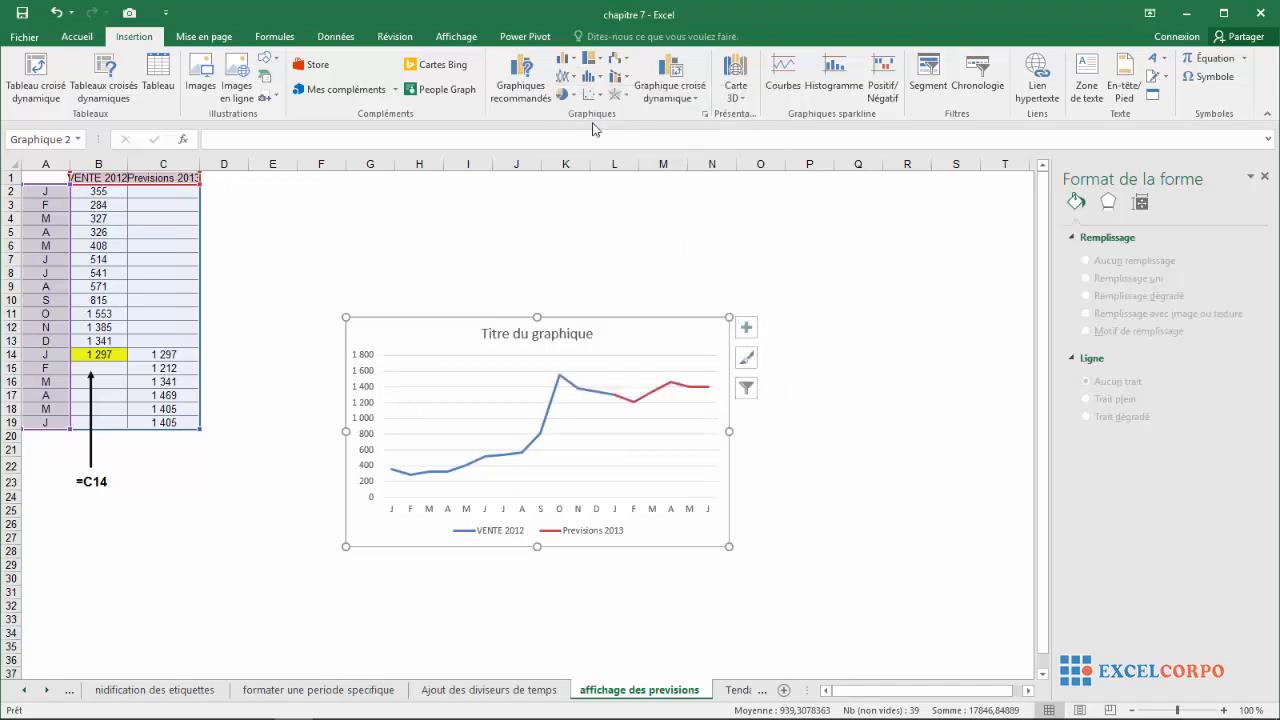
pyautogui.click(489, 345)
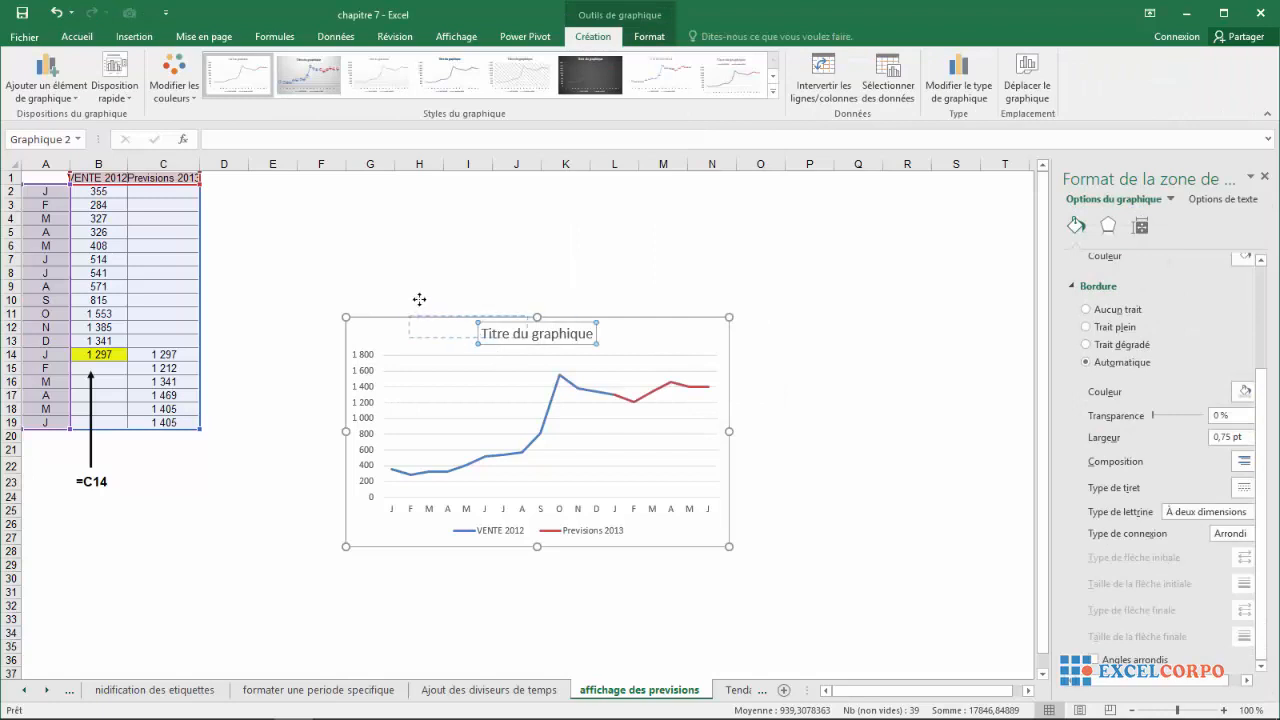
pyautogui.moveTo(436, 344); pyautogui.dragTo(369, 243)
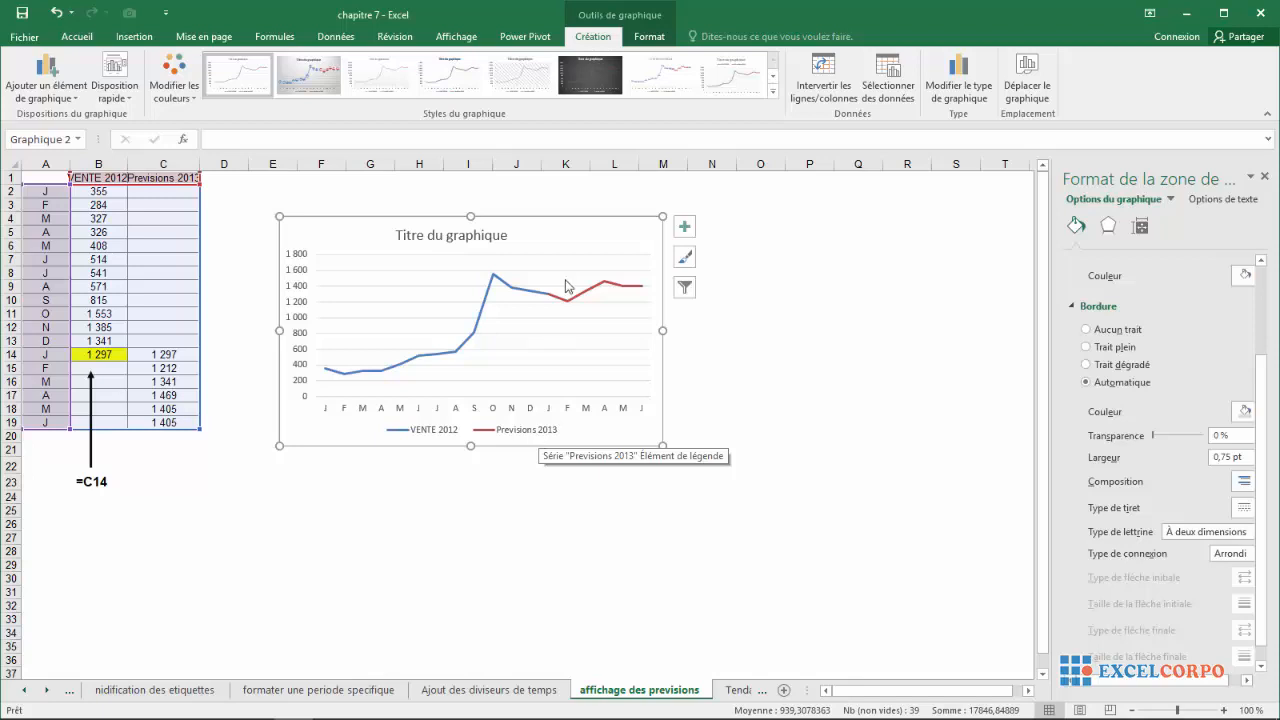
# Step: Format the "Previsions 2013" series as a solid line in standard yellow
pyautogui.click(590, 300)
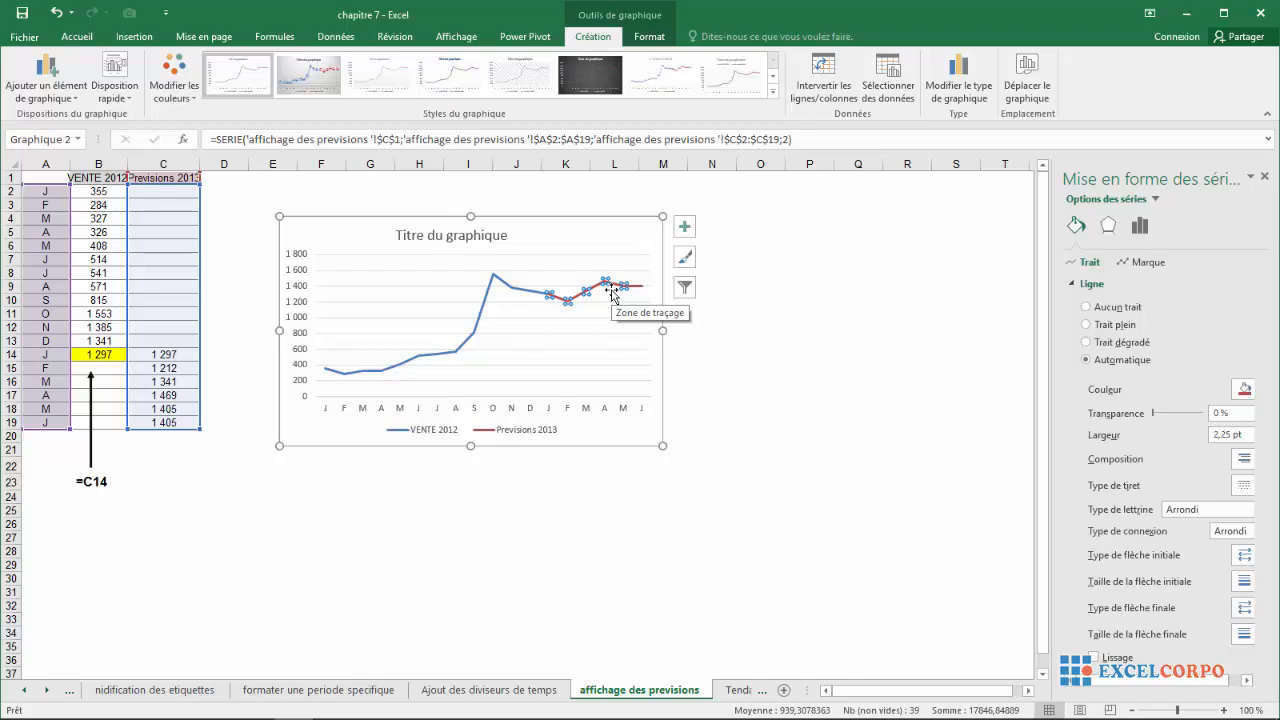
pyautogui.click(512, 292)
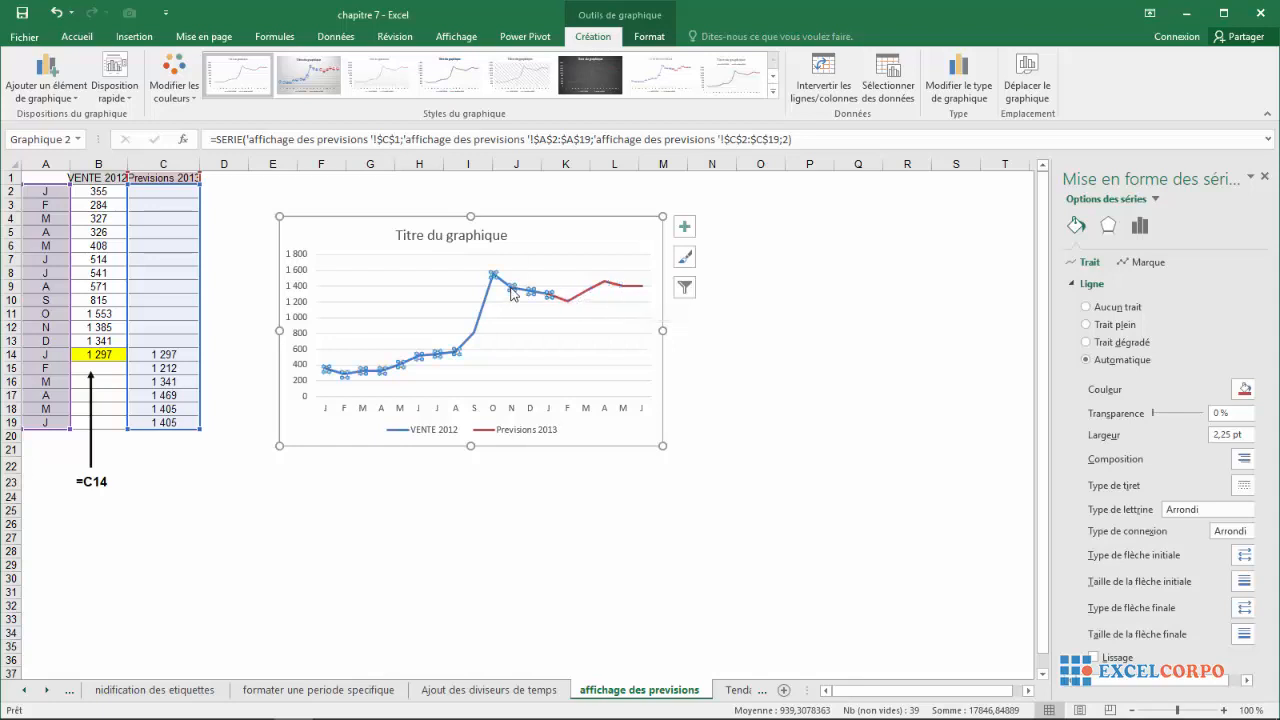
pyautogui.click(577, 305)
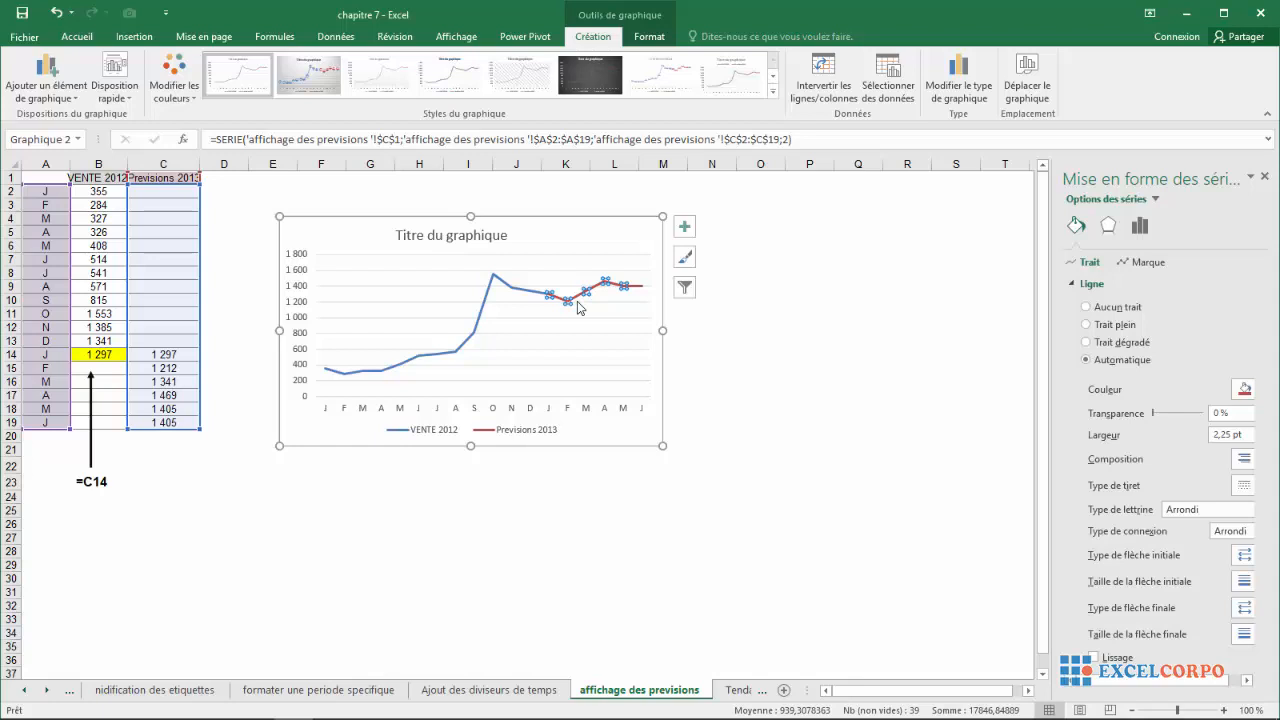
pyautogui.rightClick(578, 307)
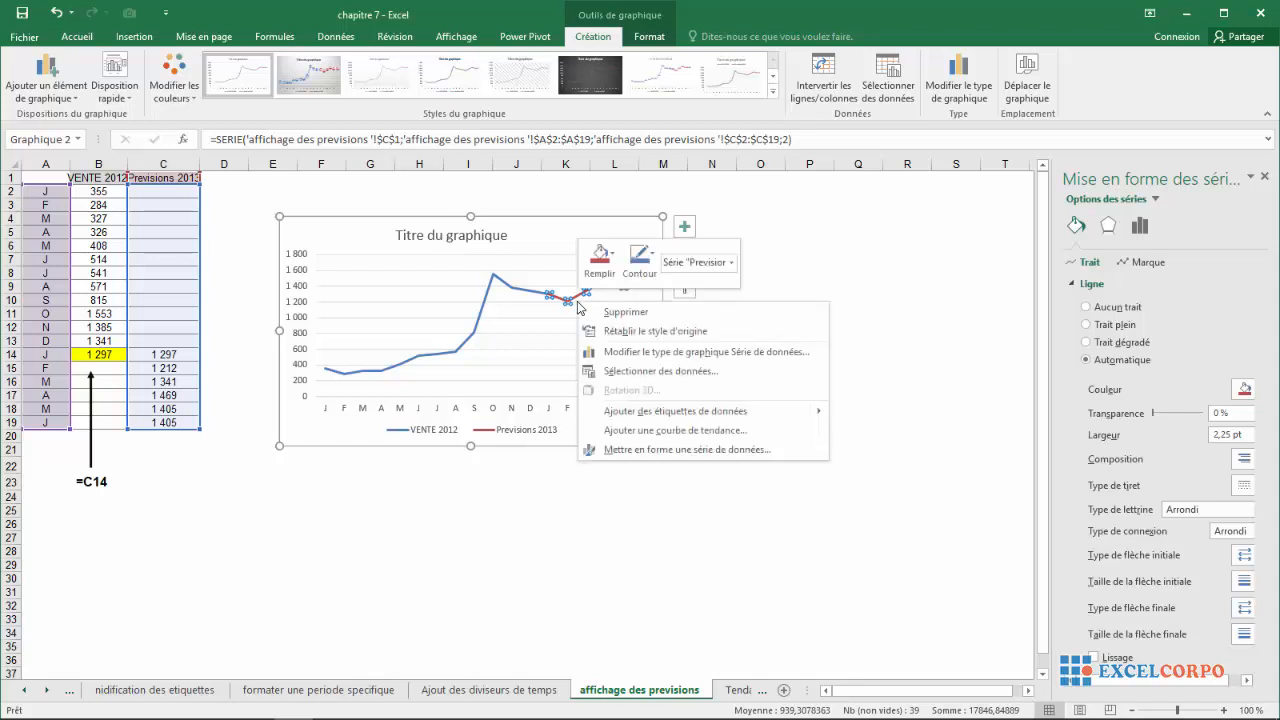
pyautogui.click(660, 450)
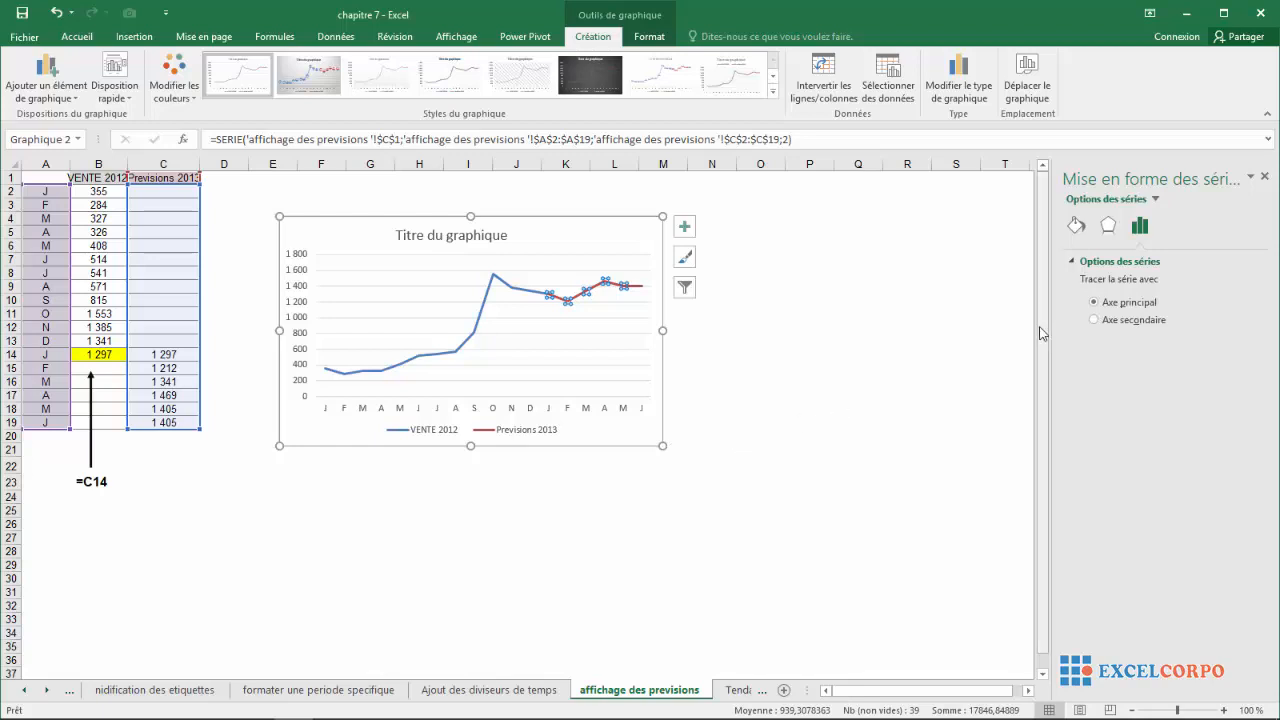
pyautogui.click(1077, 236)
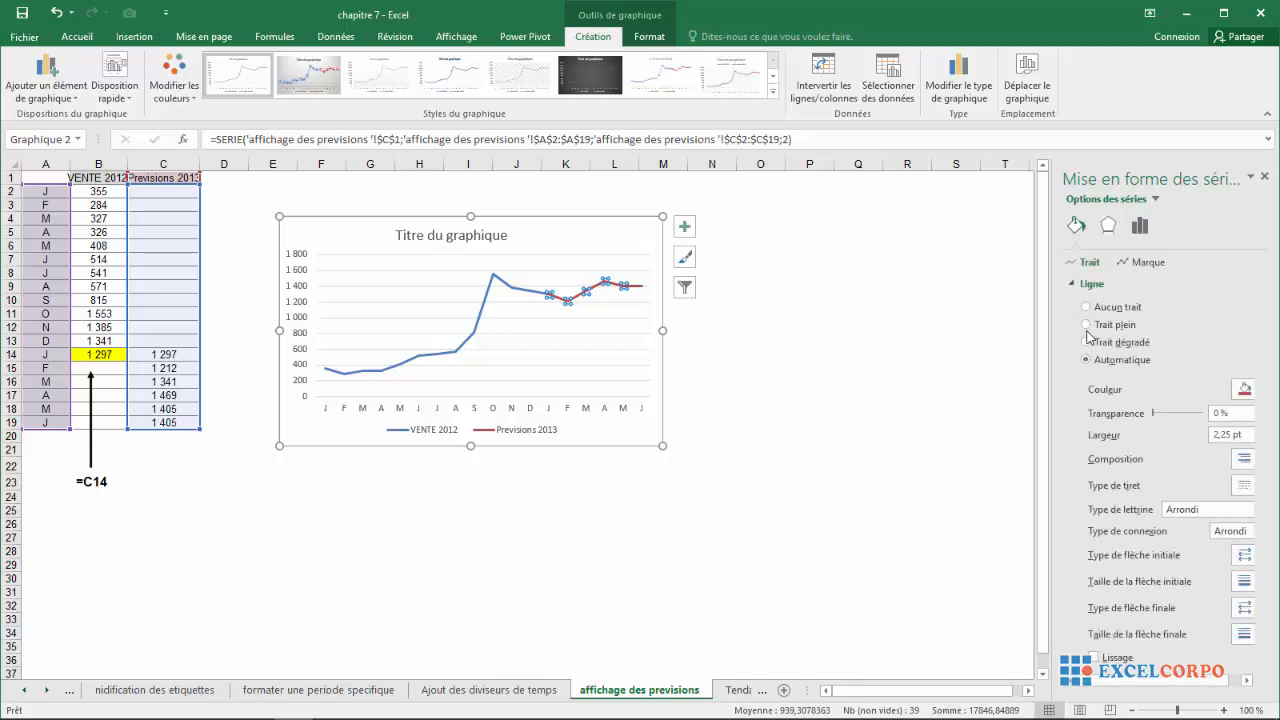
pyautogui.click(1086, 326)
pyautogui.click(1249, 392)
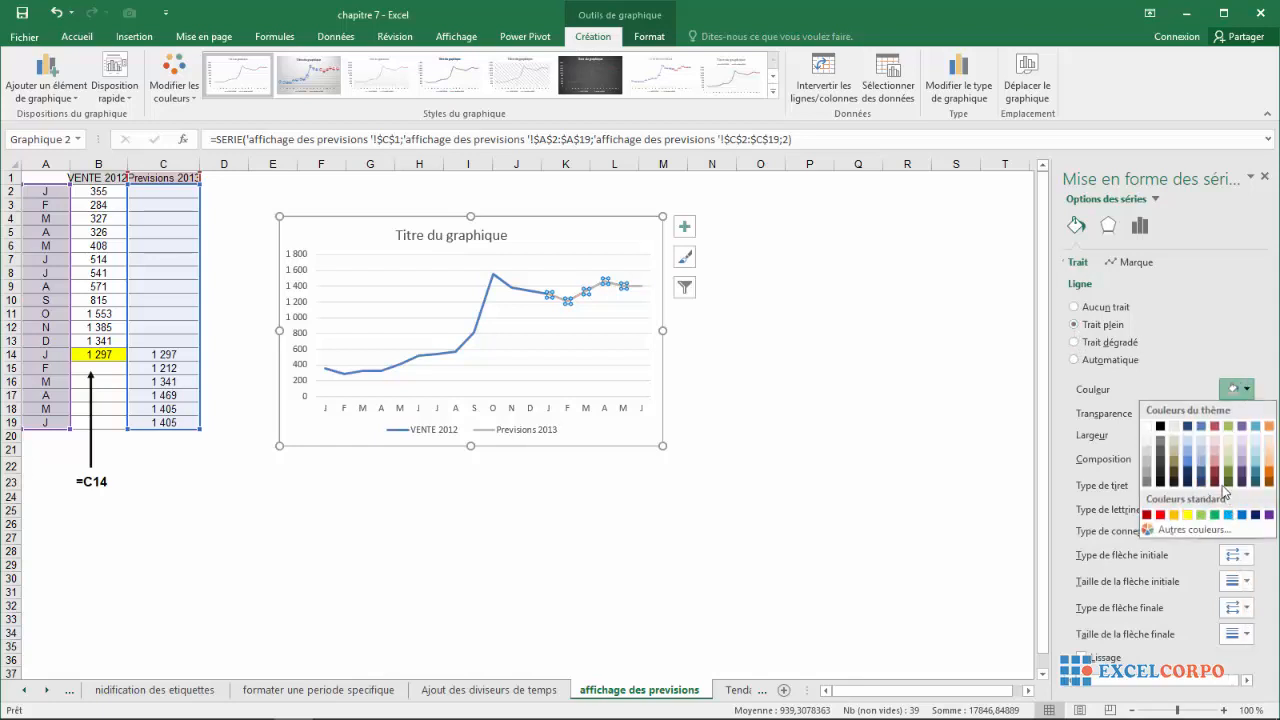
pyautogui.click(1187, 514)
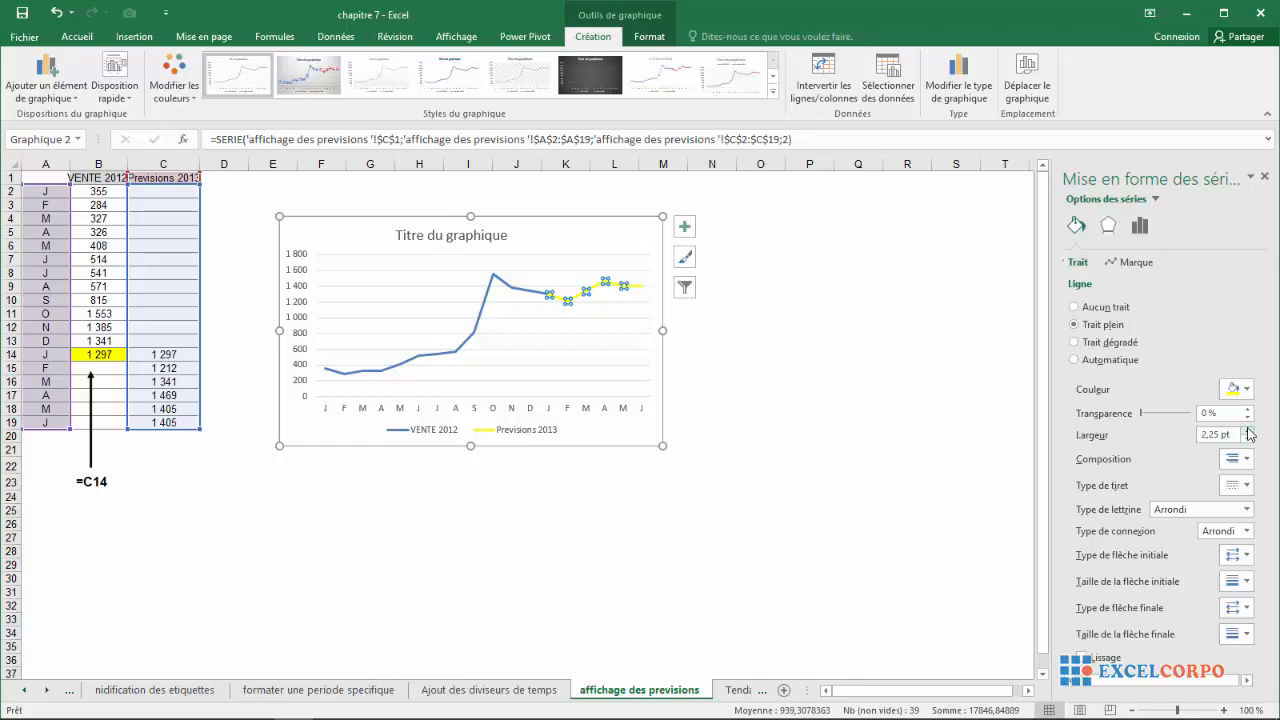
# Step: Apply a dash-dot style to the "Previsions 2013" line
pyautogui.click(1246, 487)
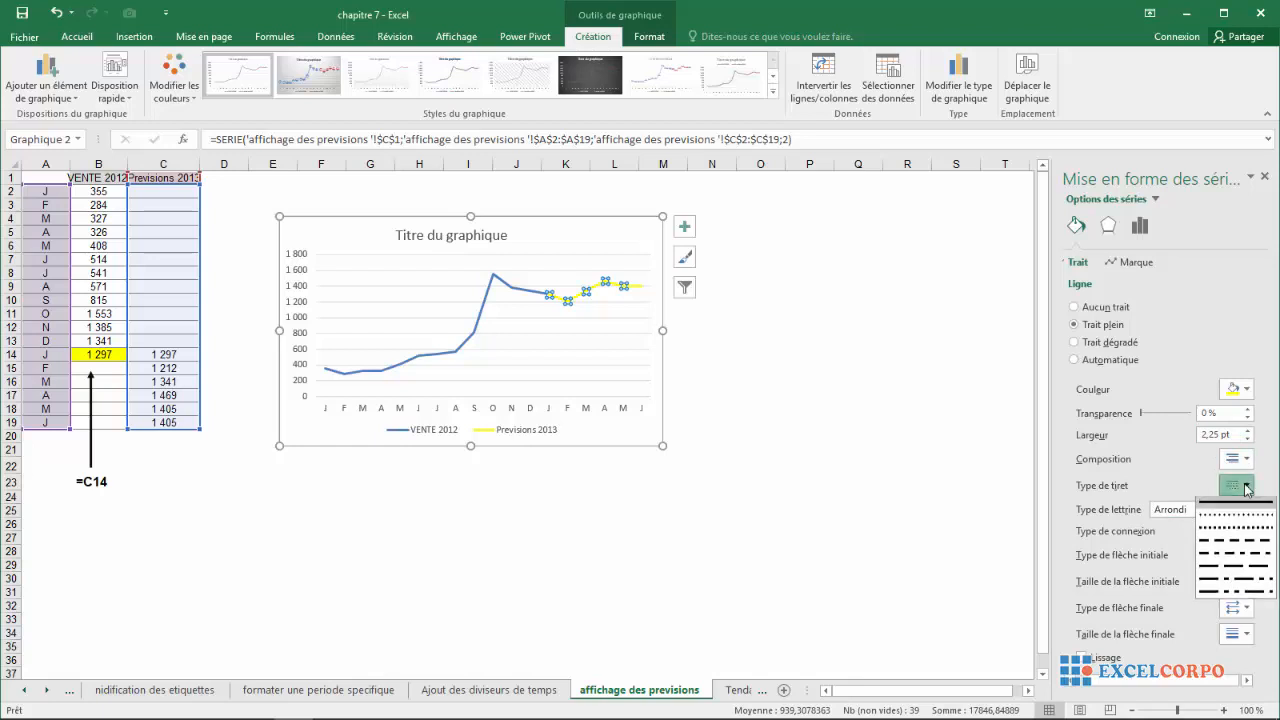
pyautogui.click(1226, 562)
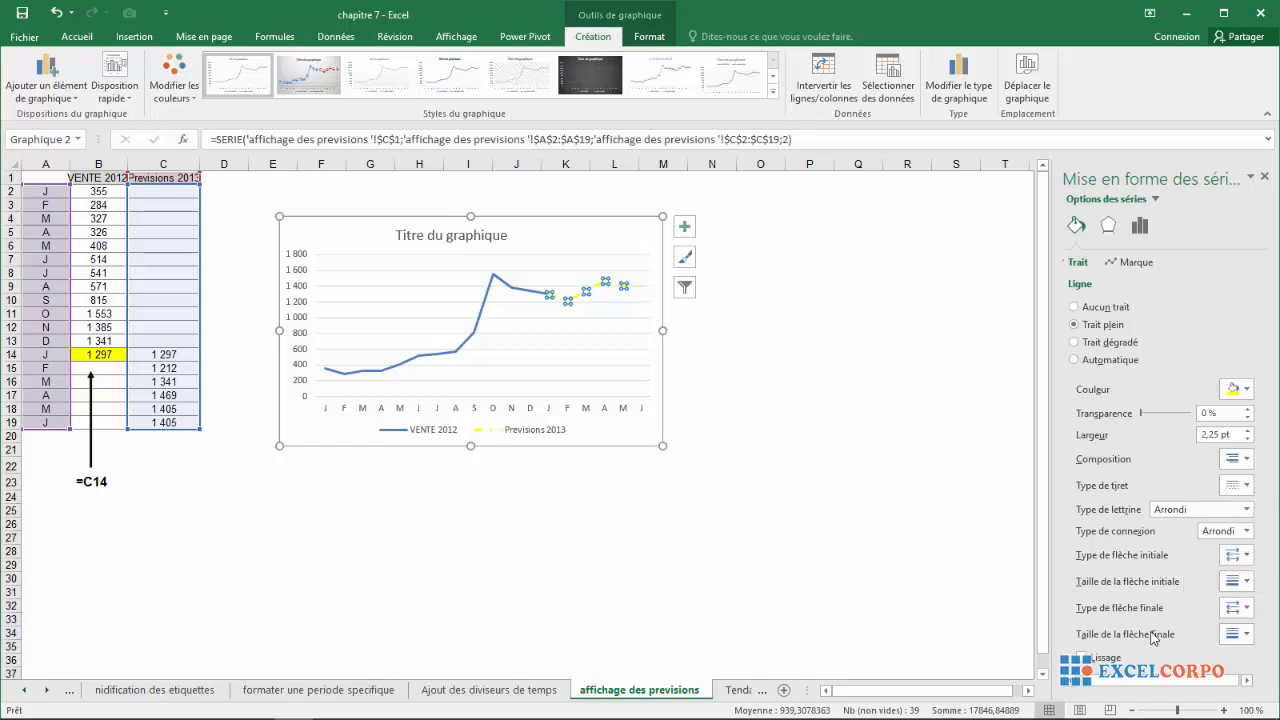
pyautogui.click(1246, 588)
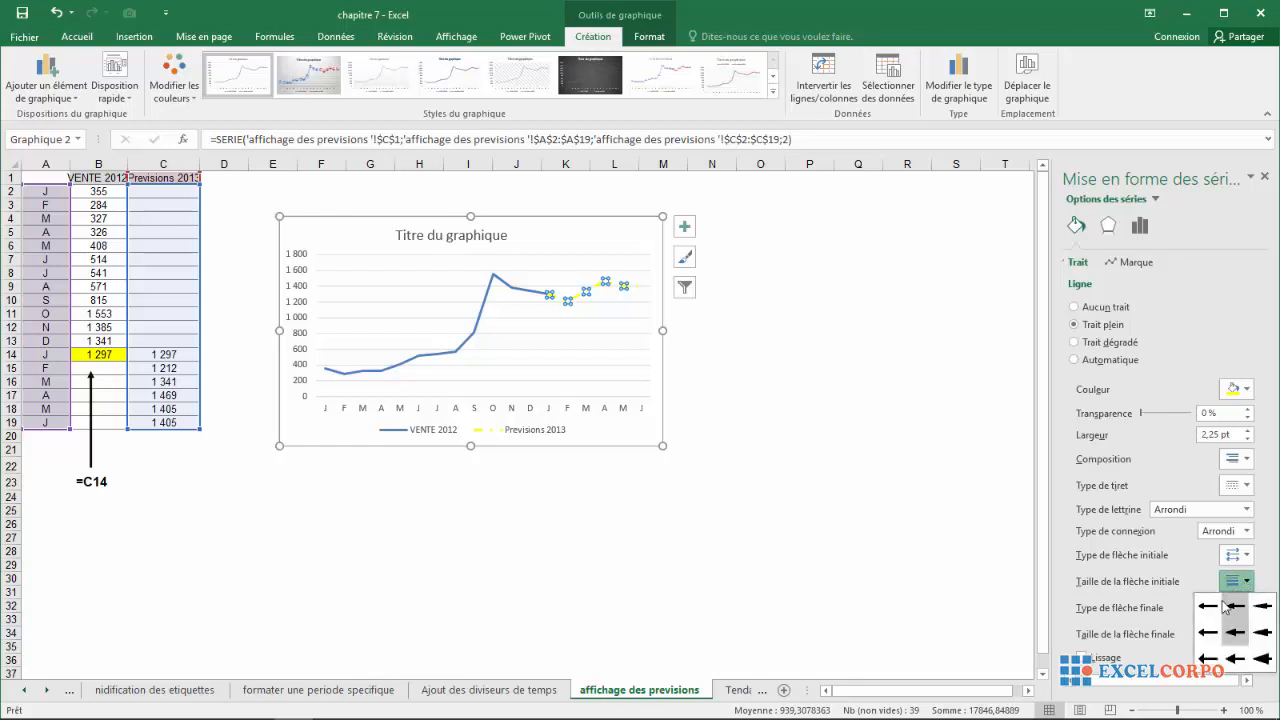
pyautogui.click(1225, 607)
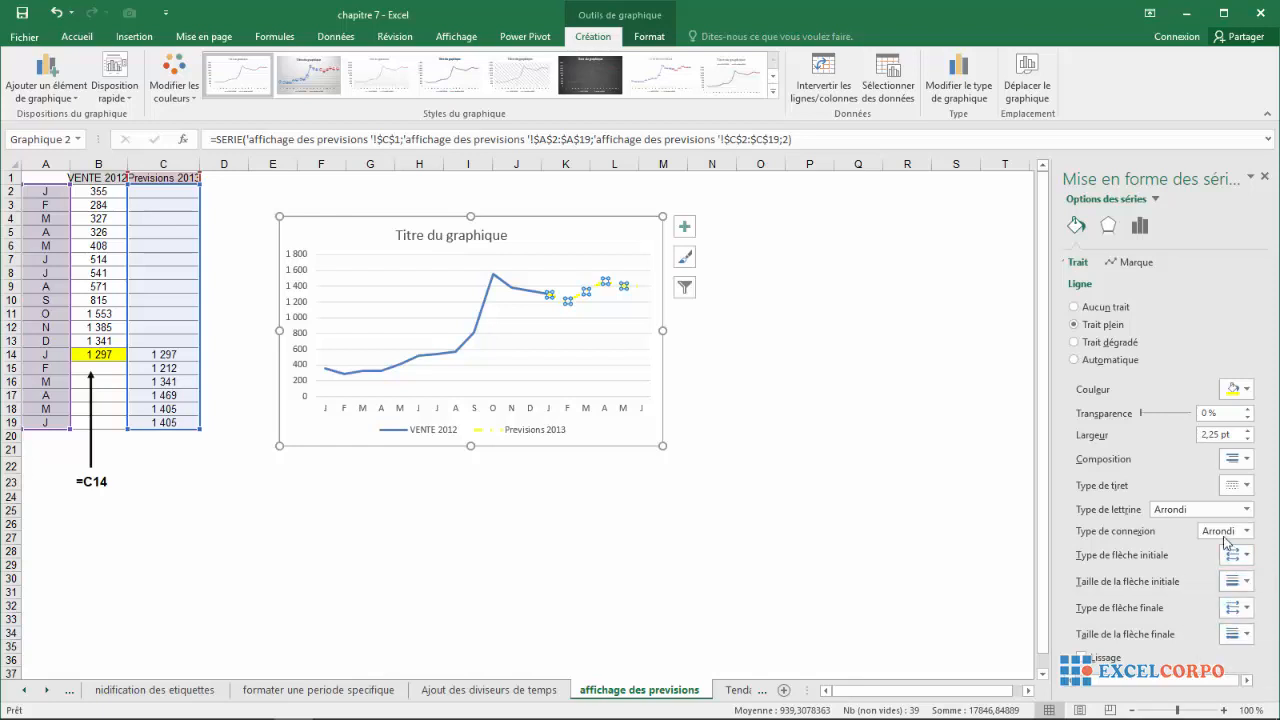
# Step: Set the "Previsions 2013" line width to 2,75 pt and its colour to standard dark red
pyautogui.click(1246, 409)
pyautogui.click(1246, 410)
pyautogui.click(1247, 419)
pyautogui.click(1247, 419)
pyautogui.click(1247, 430)
pyautogui.click(1247, 430)
pyautogui.click(1247, 390)
pyautogui.click(1147, 513)
pyautogui.click(843, 394)
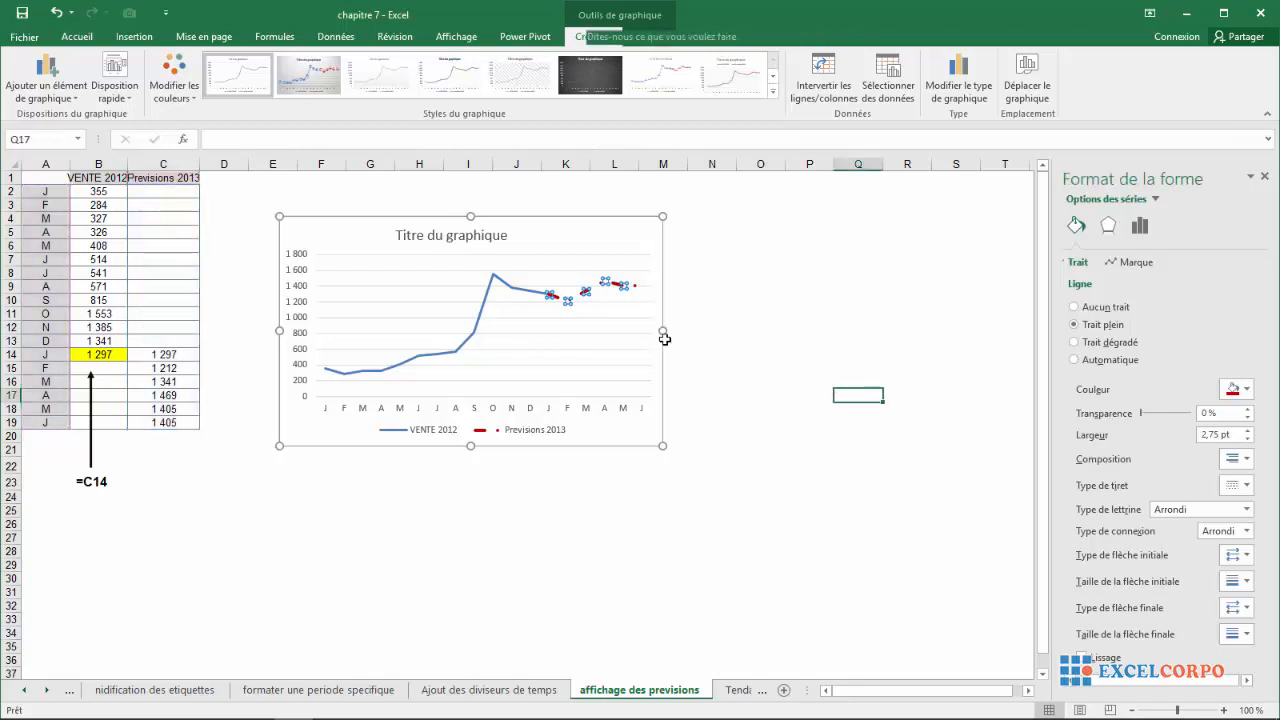
# Step: Widen the forecast chart slightly by extending its right edge, then leave the chart deselected
pyautogui.click(664, 340)
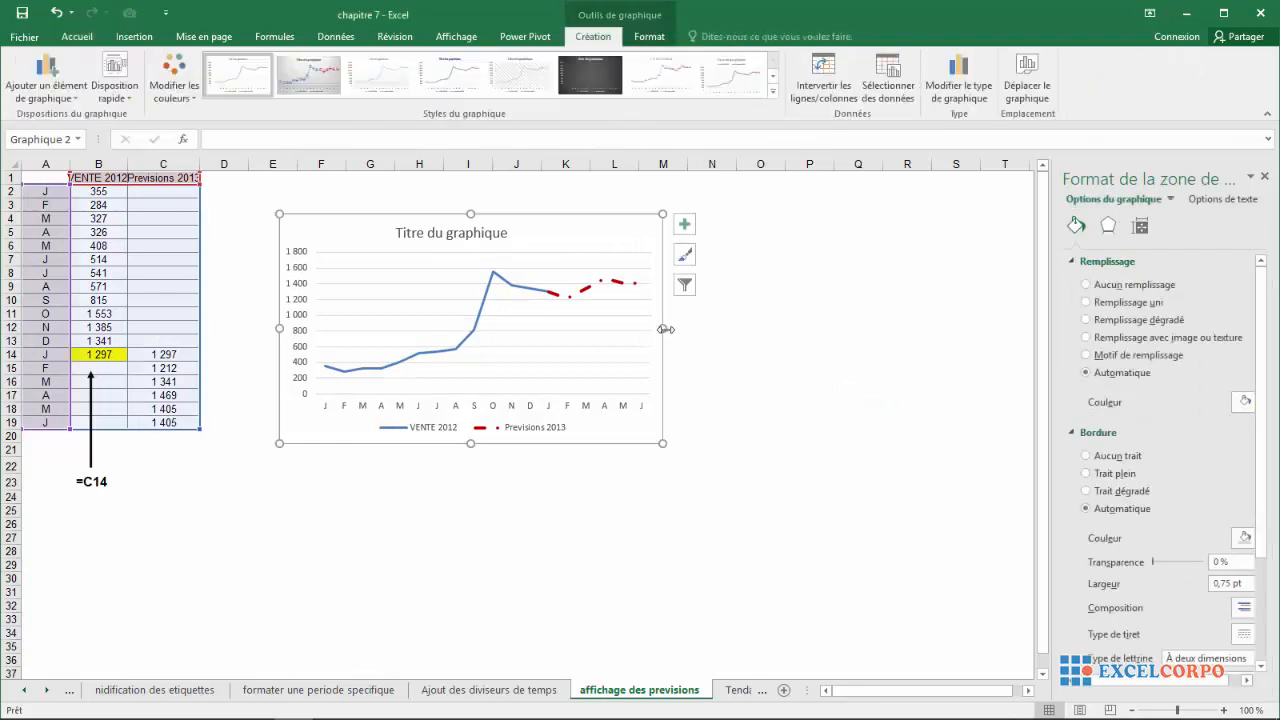
pyautogui.moveTo(676, 327); pyautogui.dragTo(698, 327)
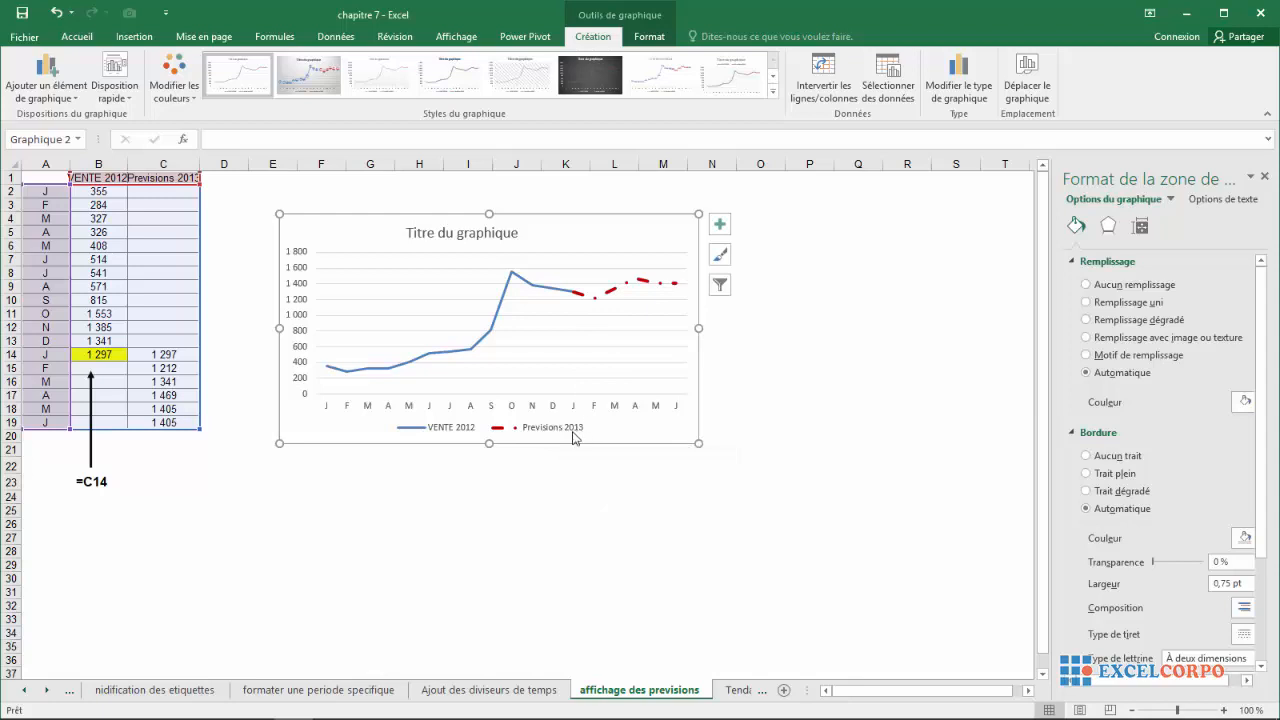
pyautogui.click(647, 292)
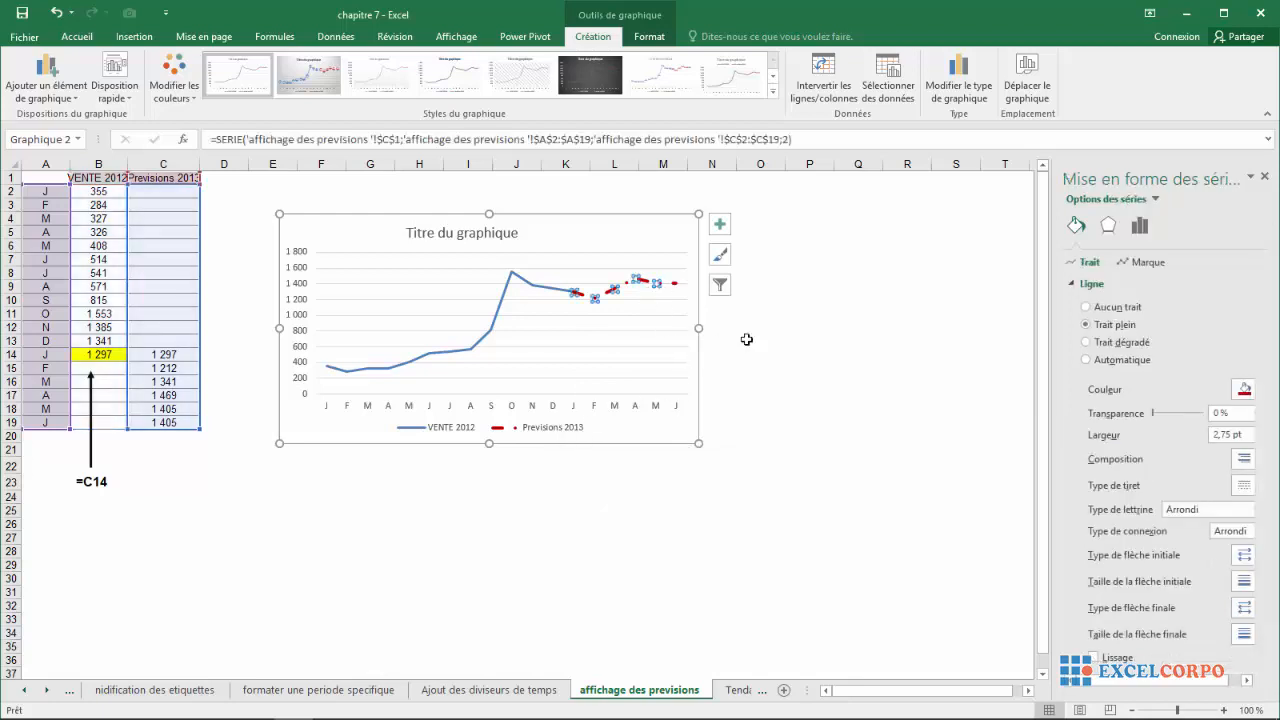
pyautogui.click(747, 340)
pyautogui.click(766, 270)
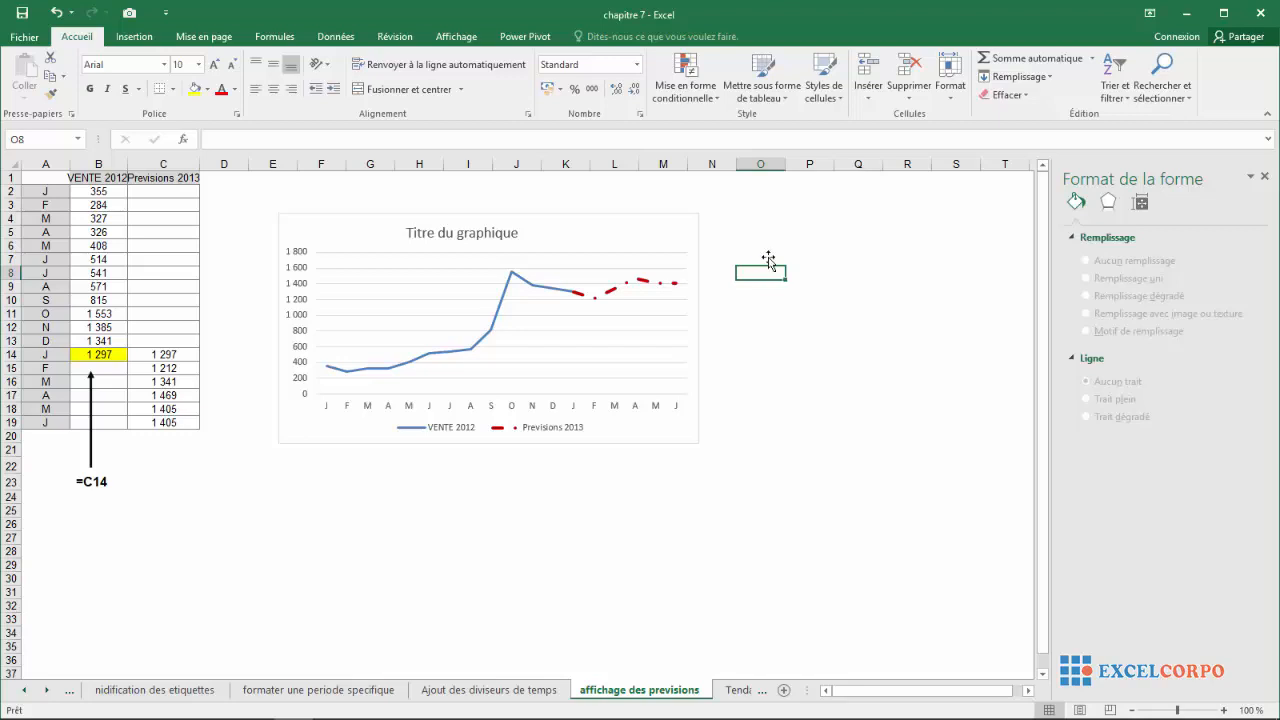
# Step: Check the linking formula in B14 and the January forecast it refers to in C14
pyautogui.click(99, 350)
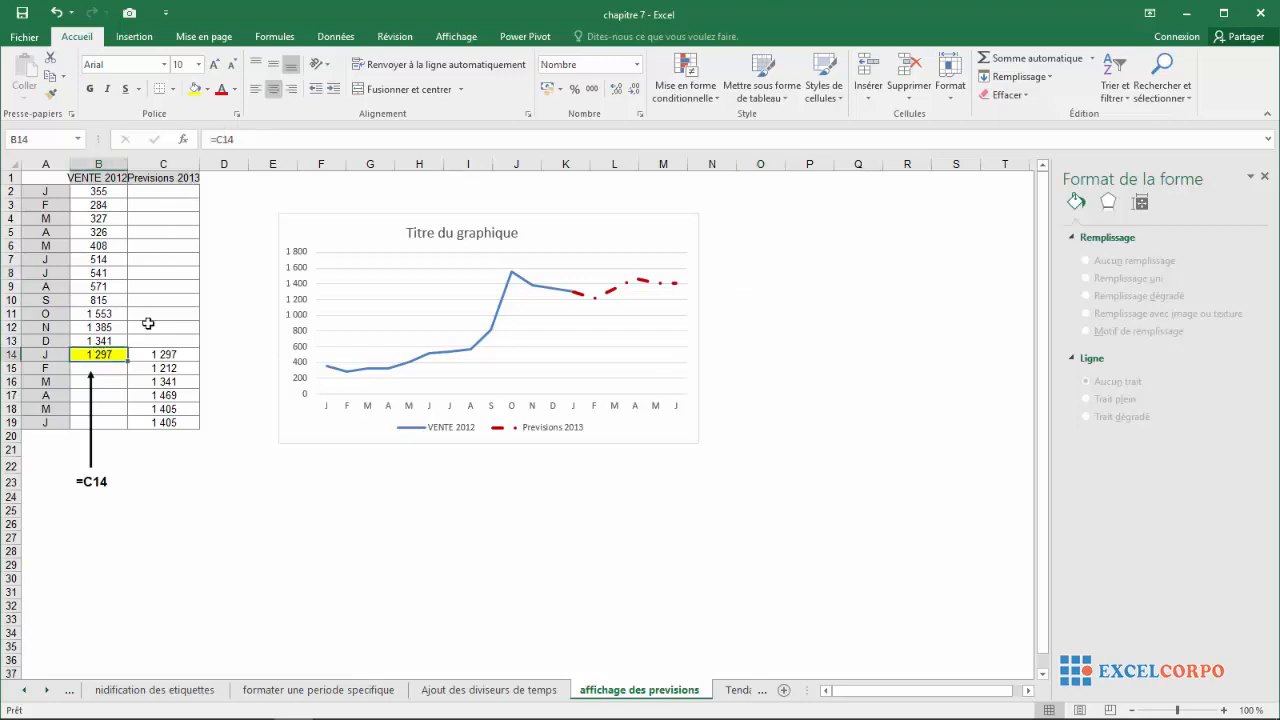
pyautogui.click(164, 352)
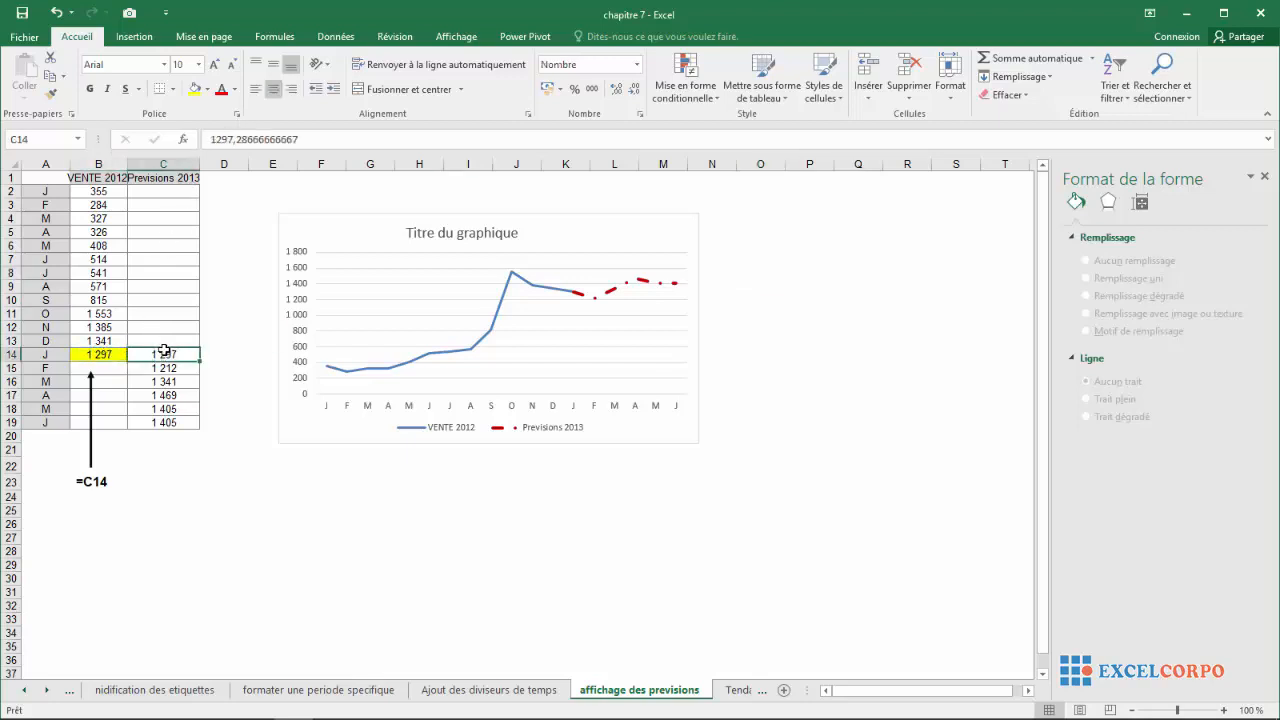
pyautogui.click(223, 201)
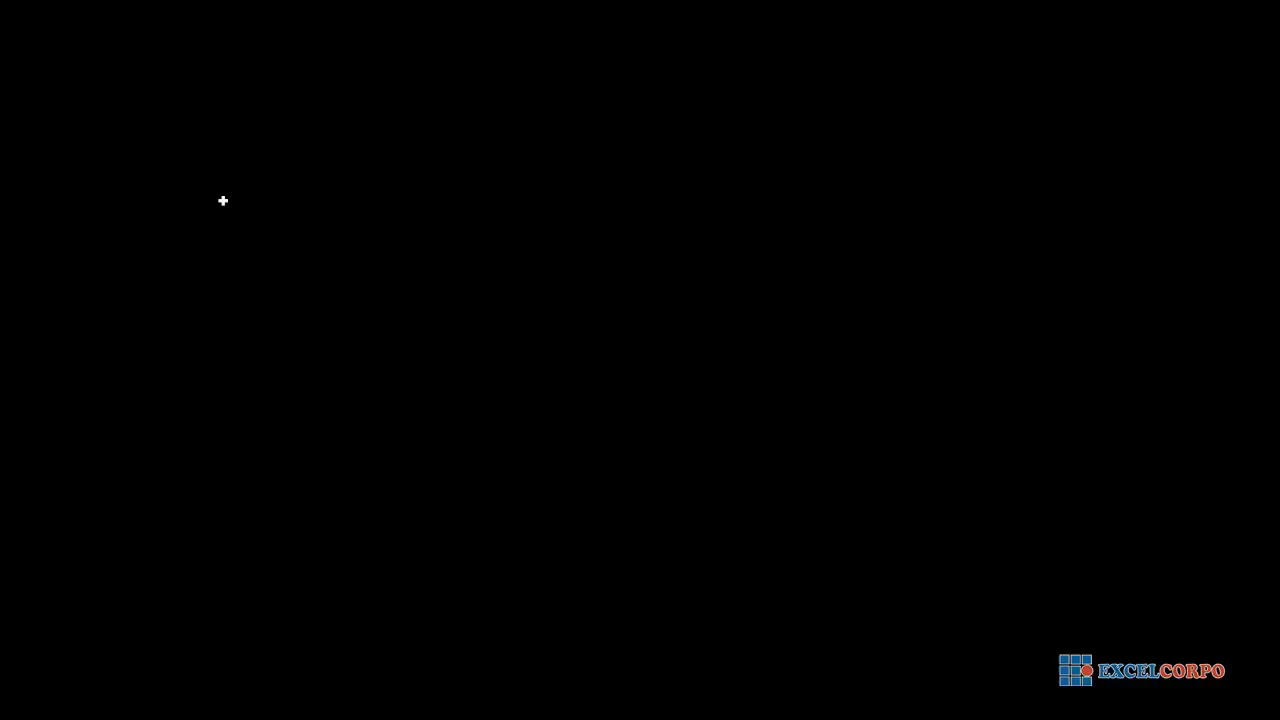